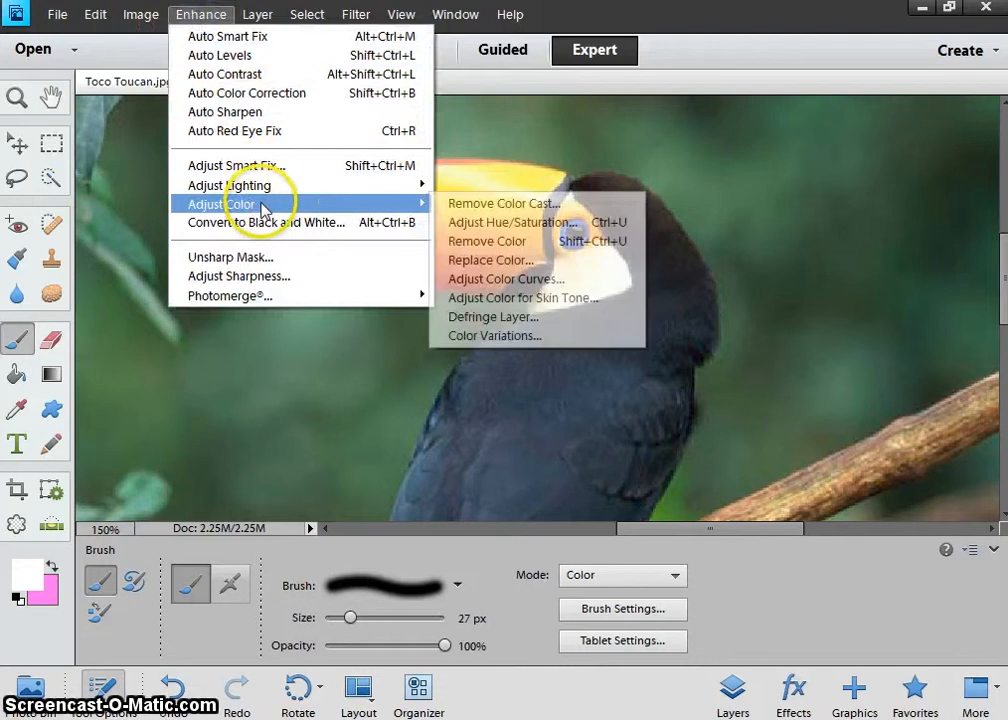
Set Hue/Saturation to Saturation -100, comparing against the colour original, to make the photo greyscale.
left_click(499, 226)
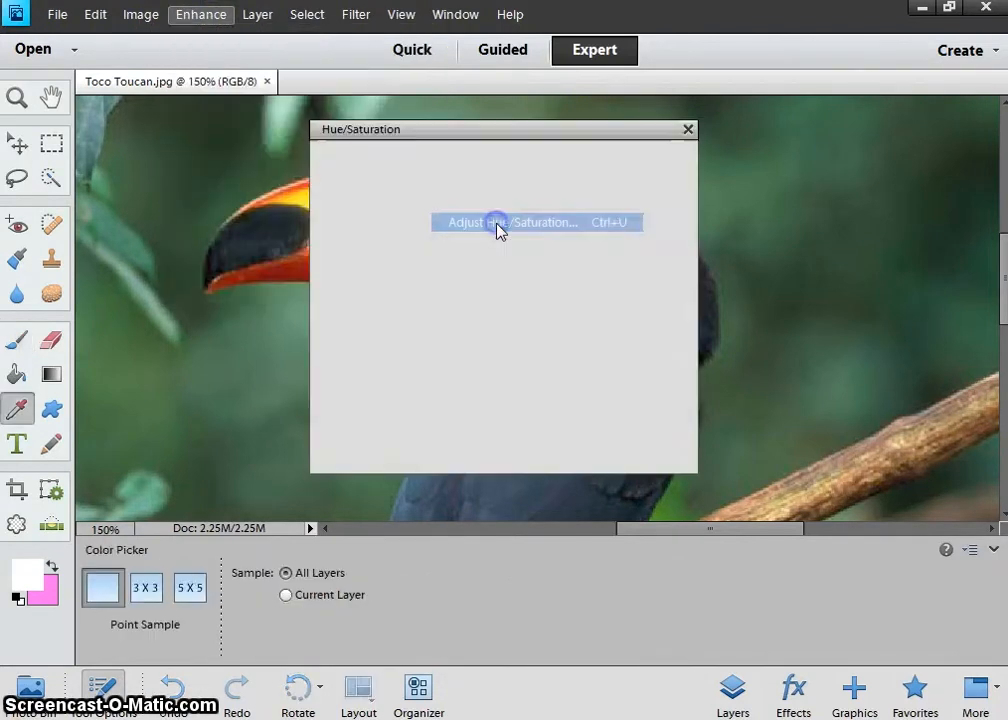
left_click_drag(480, 135, 804, 127)
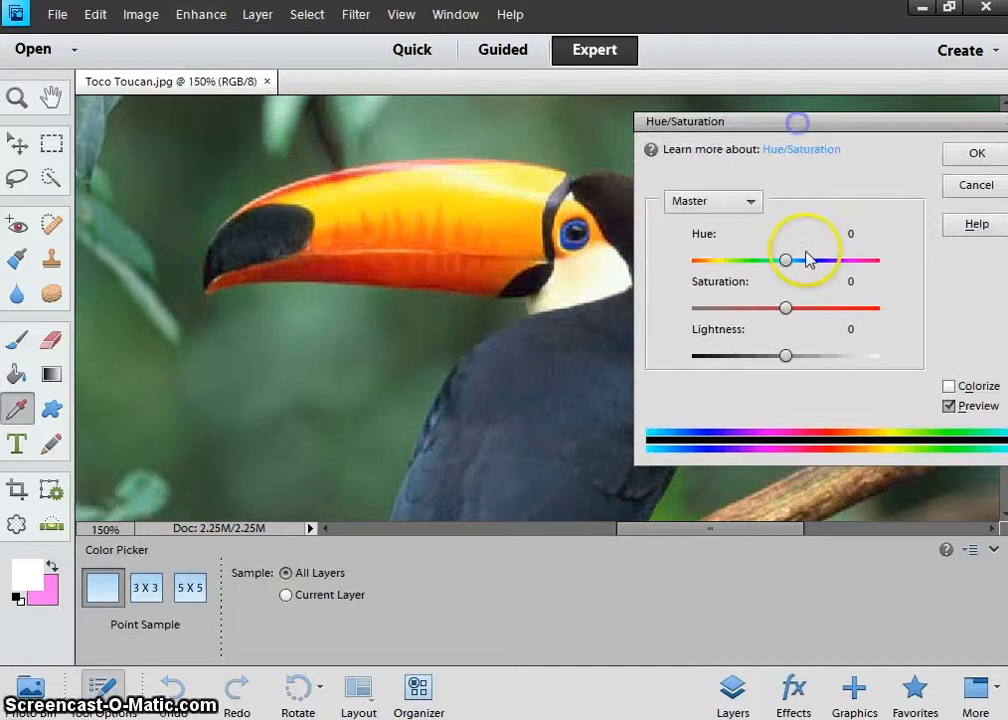
left_click_drag(786, 308, 694, 308)
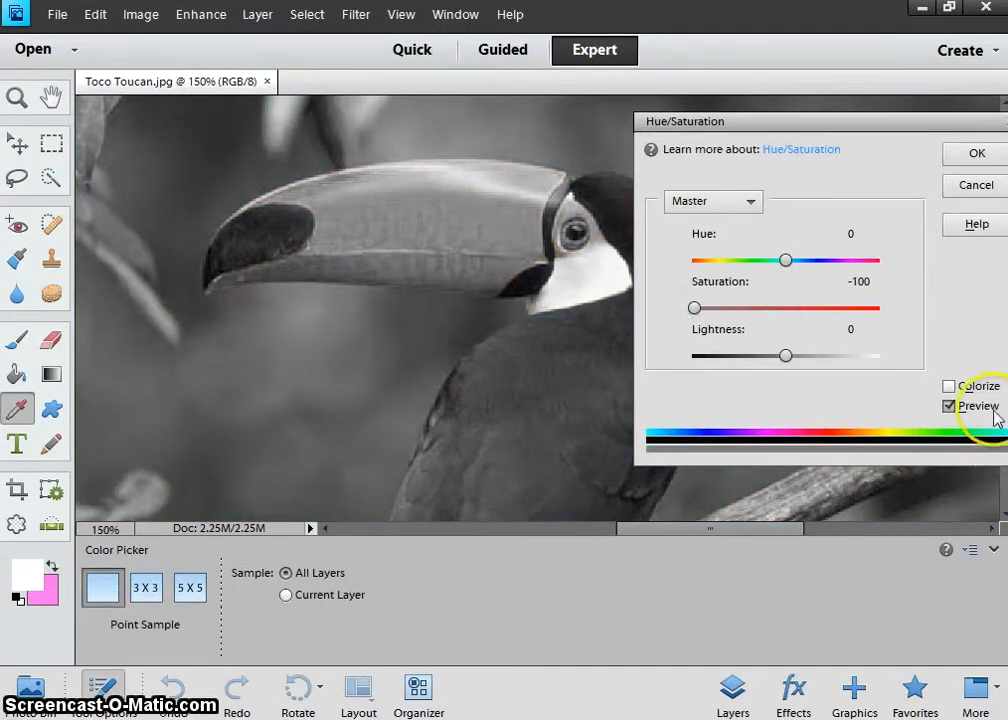
left_click(955, 407)
left_click(955, 407)
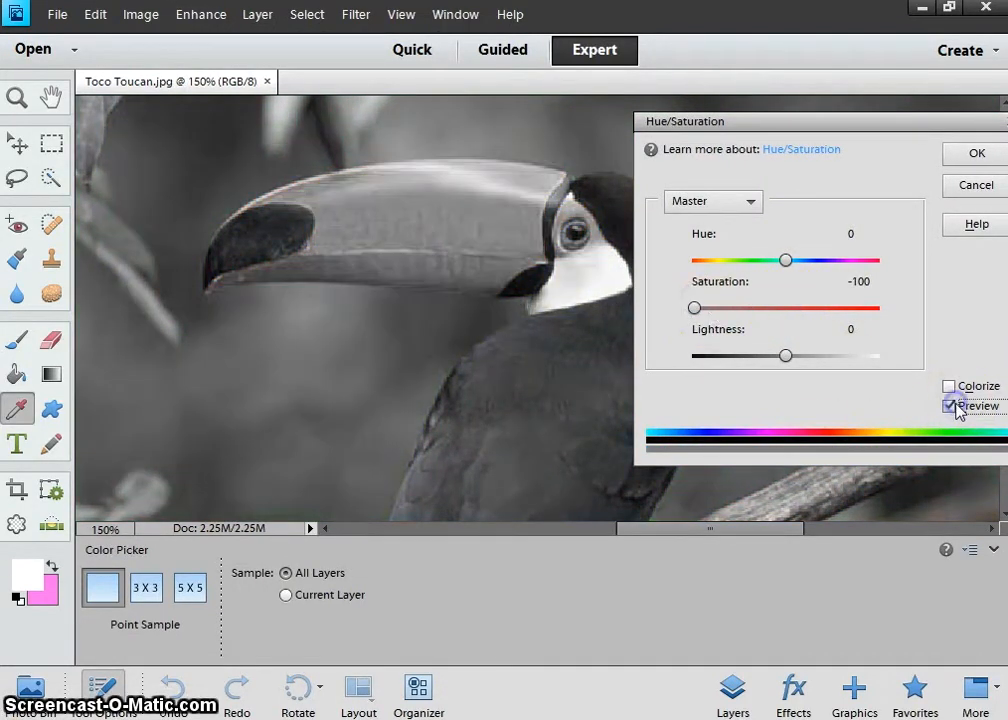
left_click(968, 156)
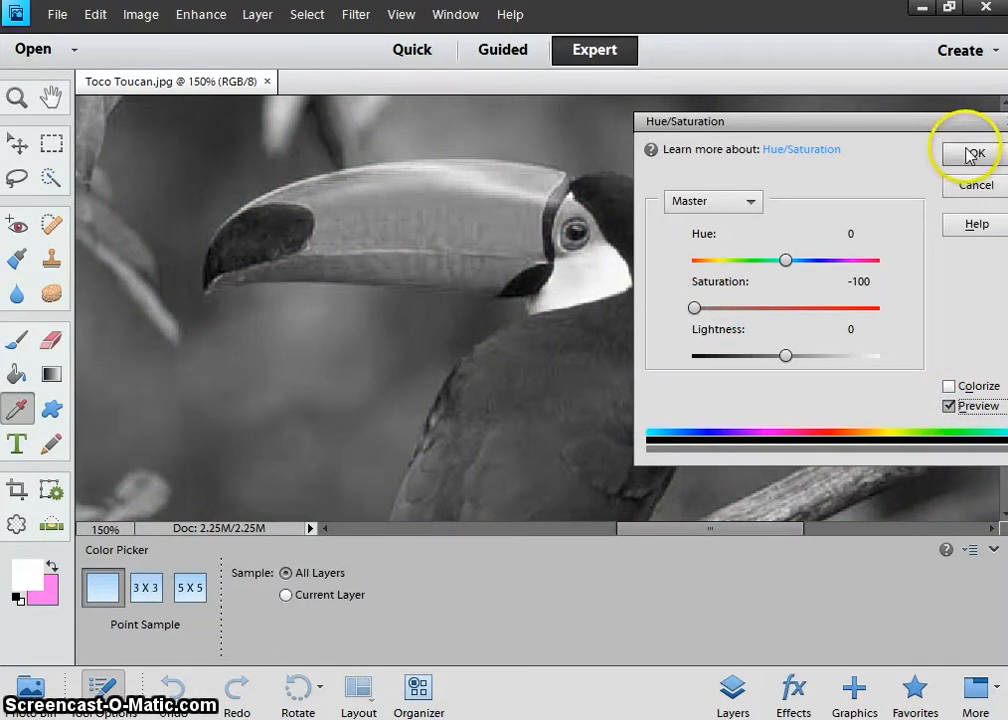
key("b")
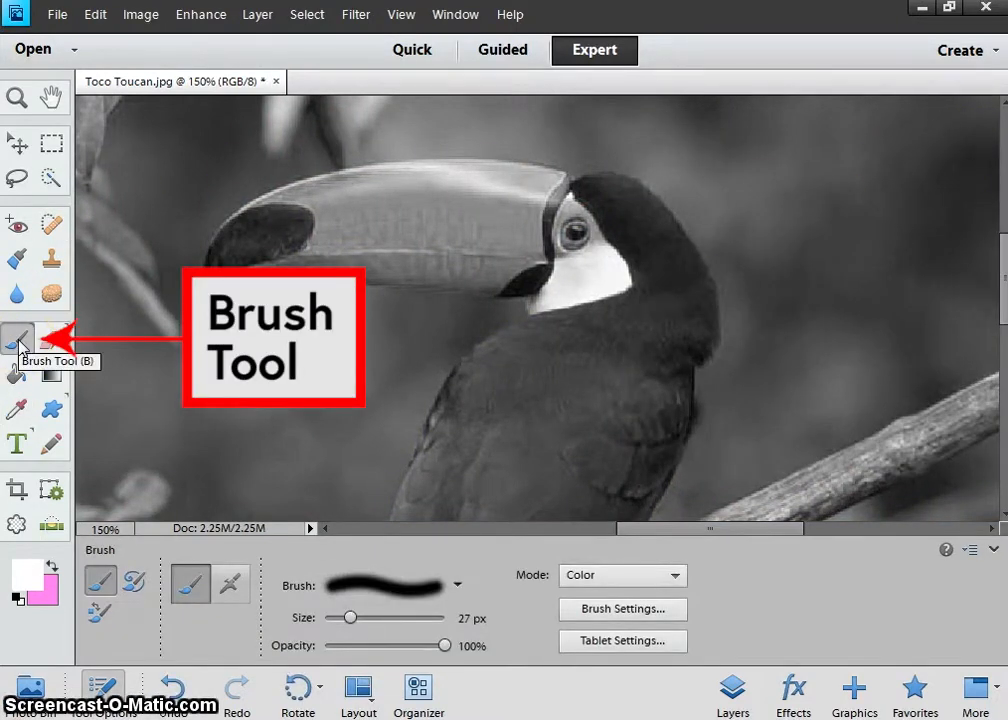
Set the foreground paint colour to bright yellow ffea00.
left_click(33, 581)
left_click(547, 418)
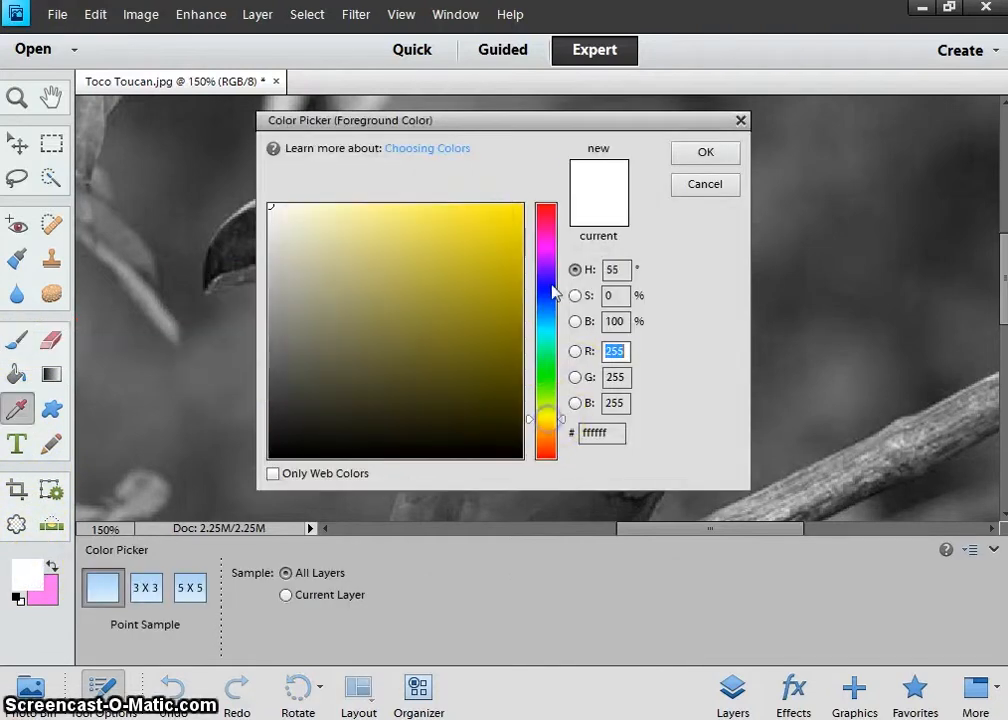
left_click(505, 227)
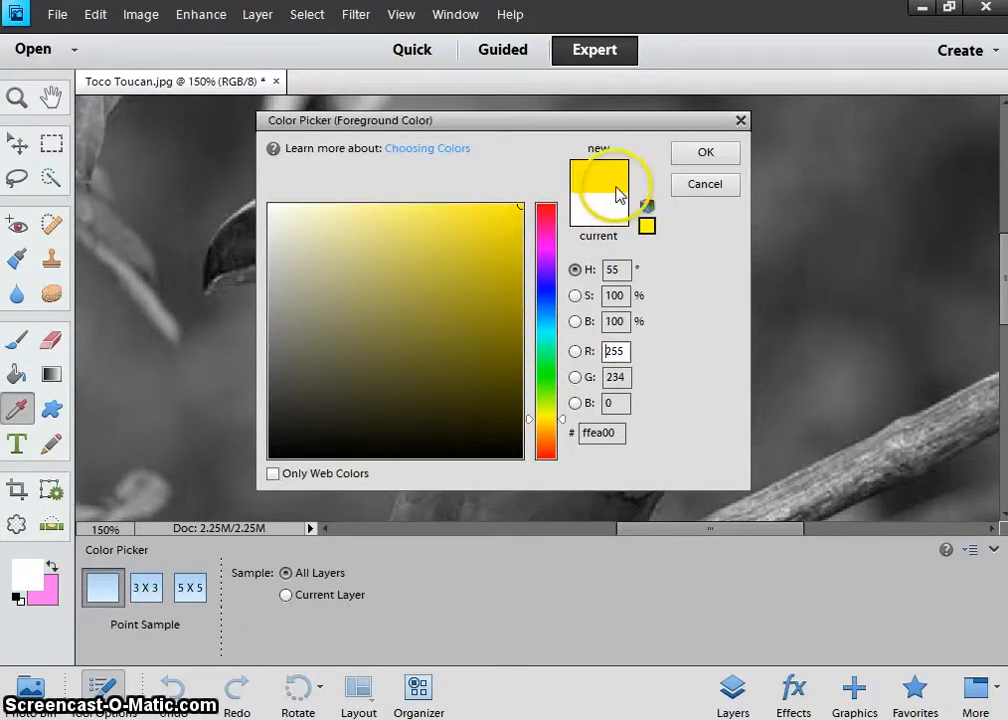
left_click(705, 155)
Try a Normal-mode yellow stroke on the beak, undo it, and set the brush mode to Color.
key("b")
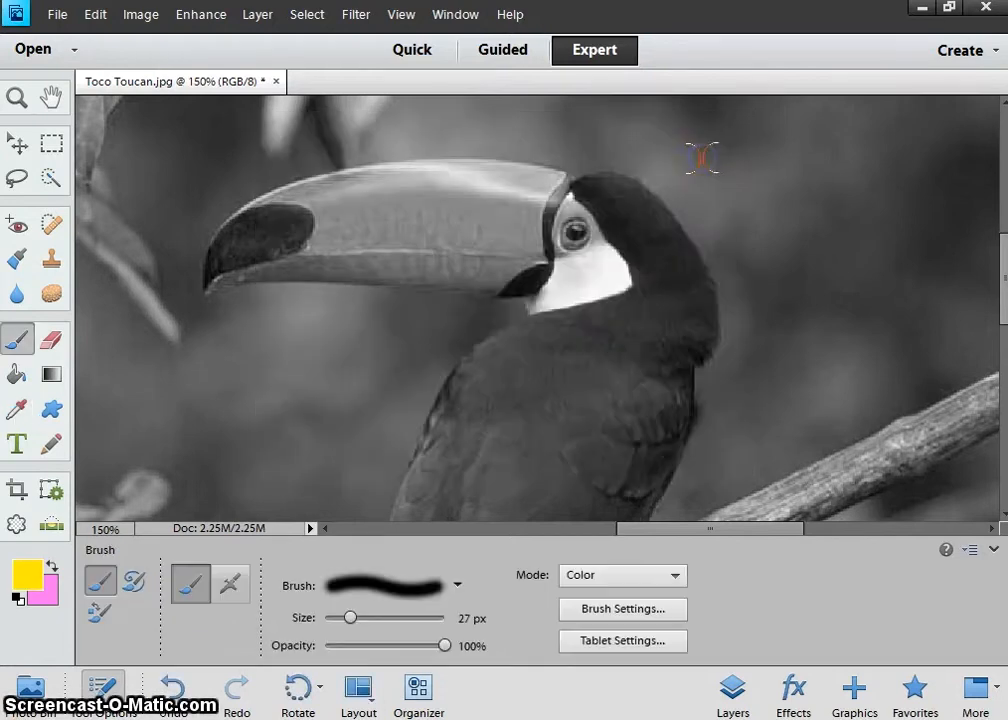
left_click(595, 579)
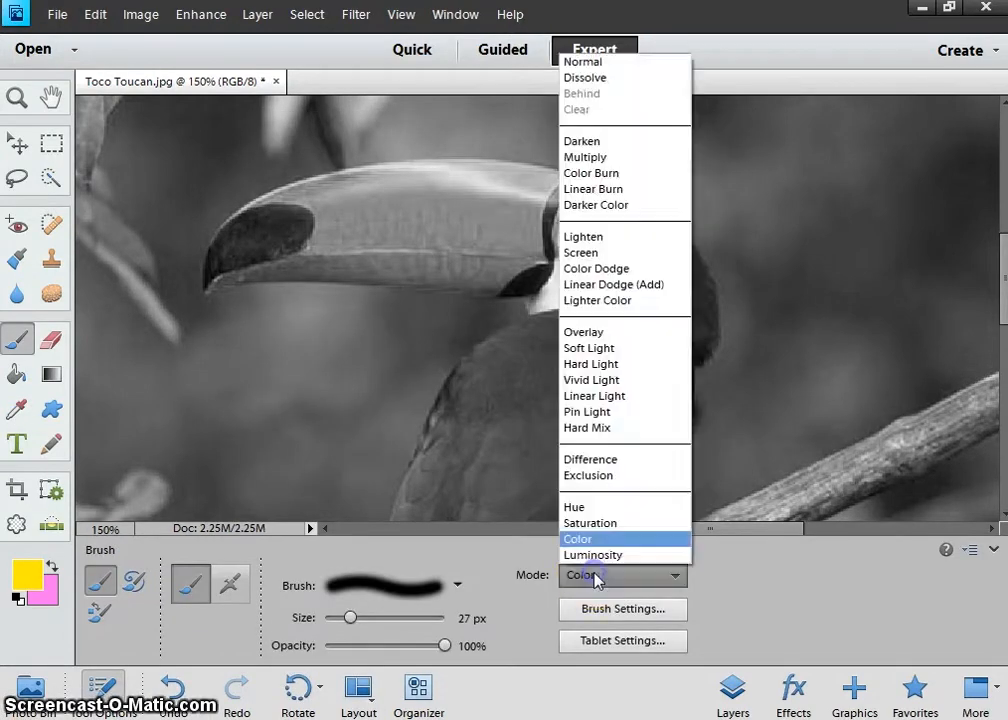
left_click(583, 62)
mouse_move(299, 218)
left_mouse_down()
mouse_move(306, 318)
mouse_move(369, 192)
mouse_move(372, 325)
mouse_move(439, 218)
mouse_move(454, 318)
mouse_move(535, 205)
left_mouse_up()
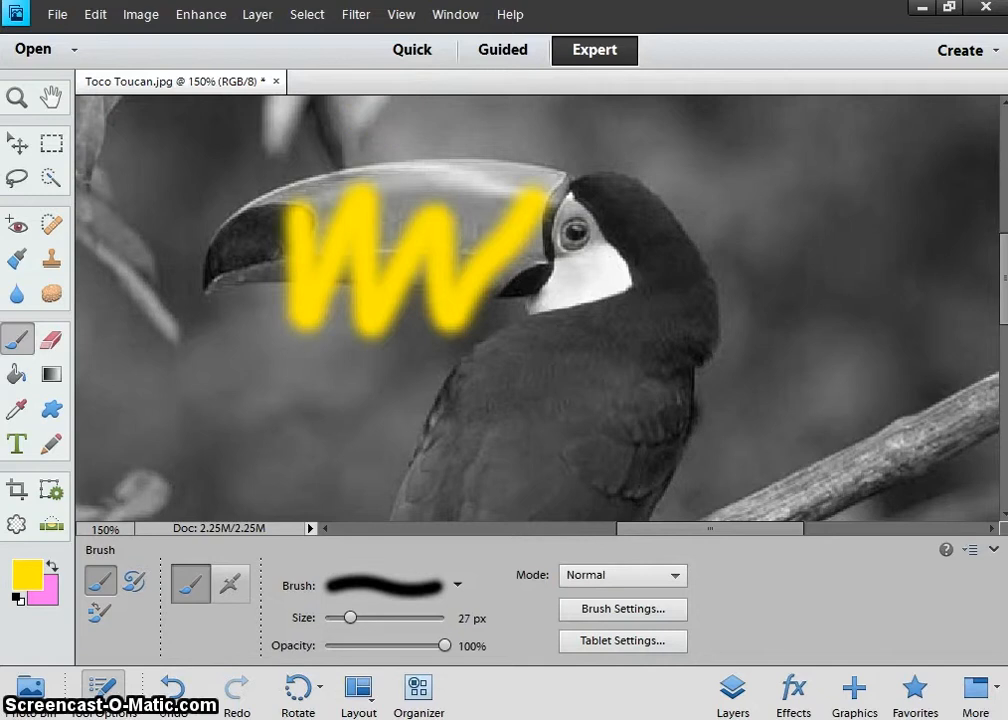
left_click(95, 15)
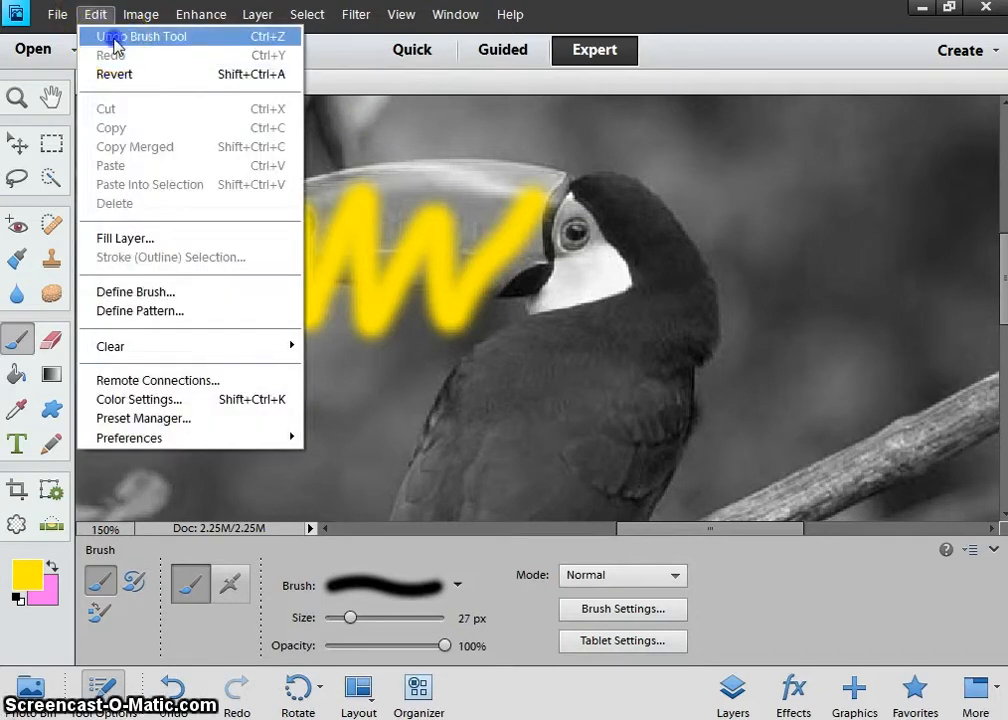
left_click(116, 37)
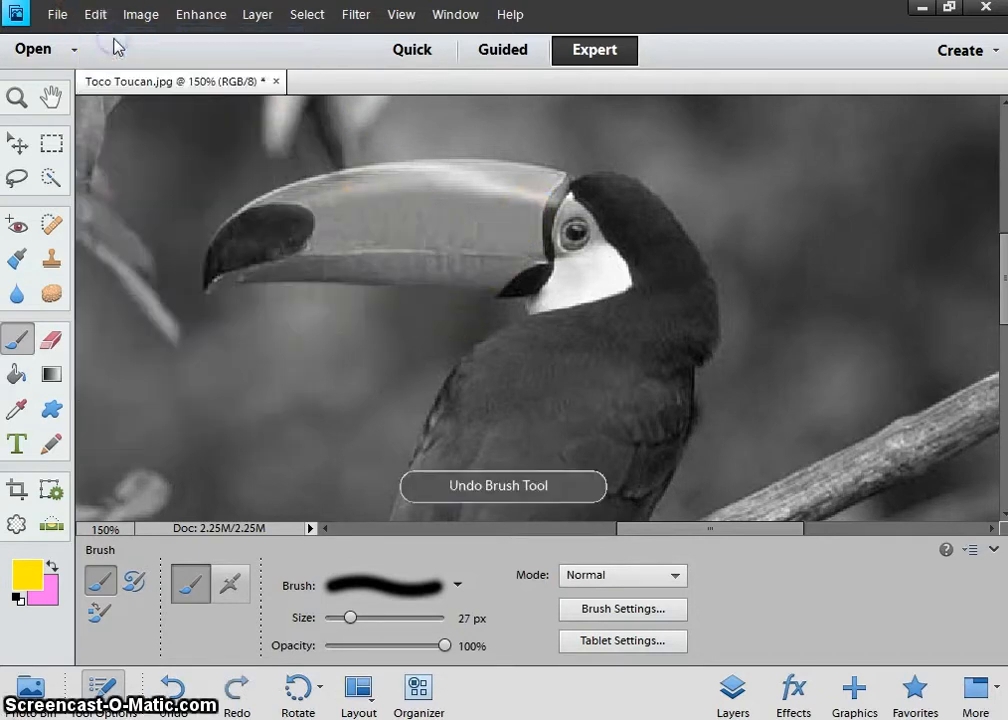
left_click(610, 577)
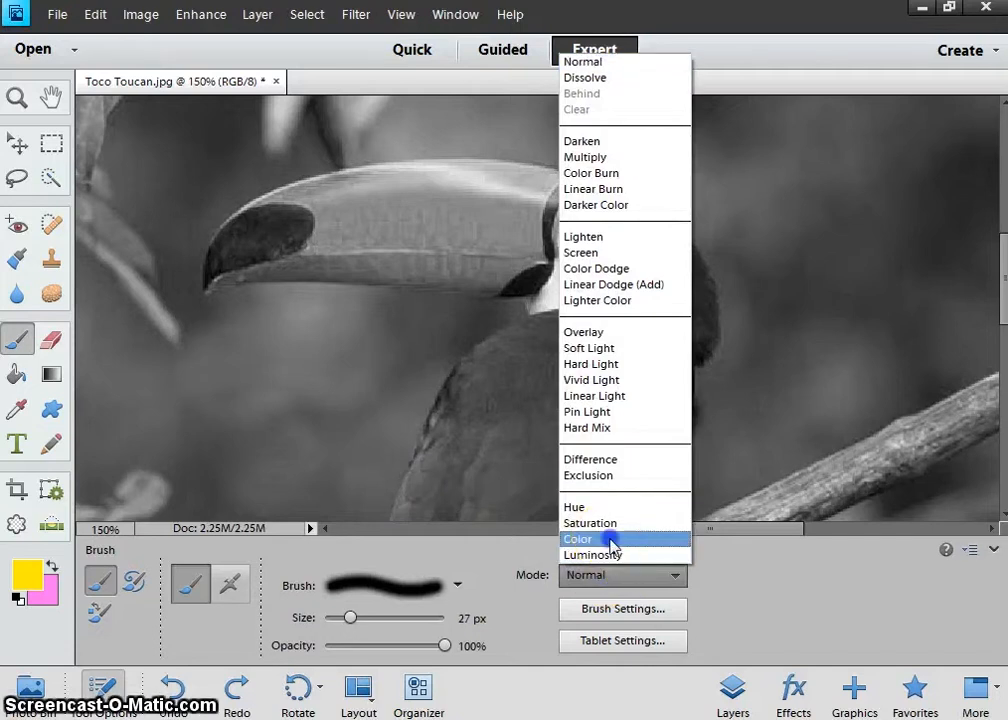
left_click(611, 540)
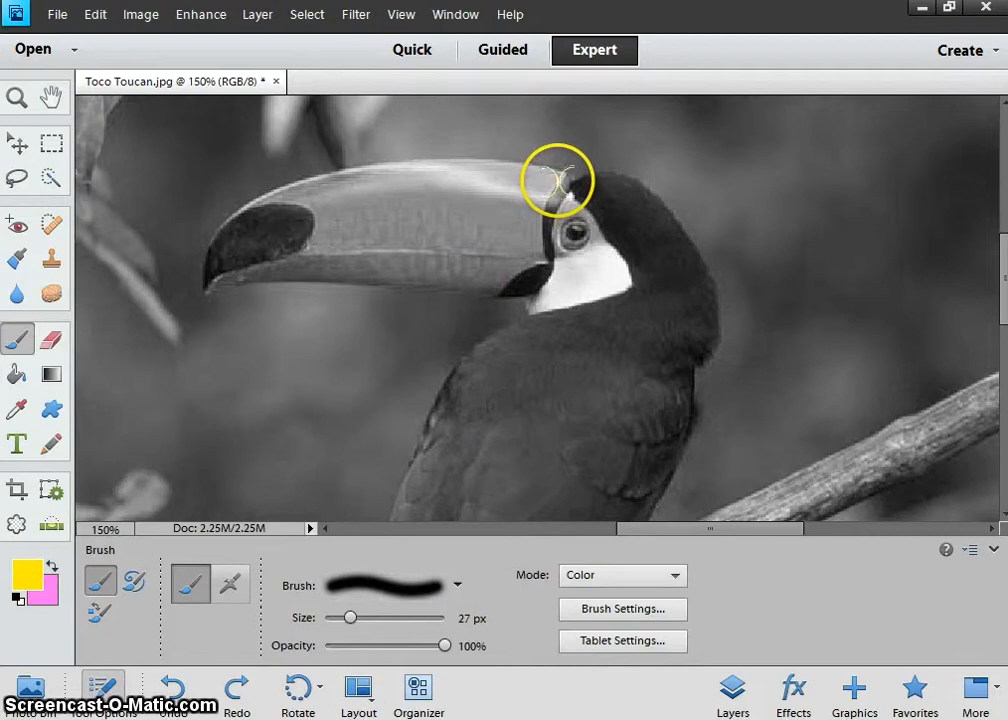
Paint straight yellow strokes along the upper and lower beak, then enlarge the brush to 45 px.
left_click(455, 175, "shift")
left_click(338, 189, "shift")
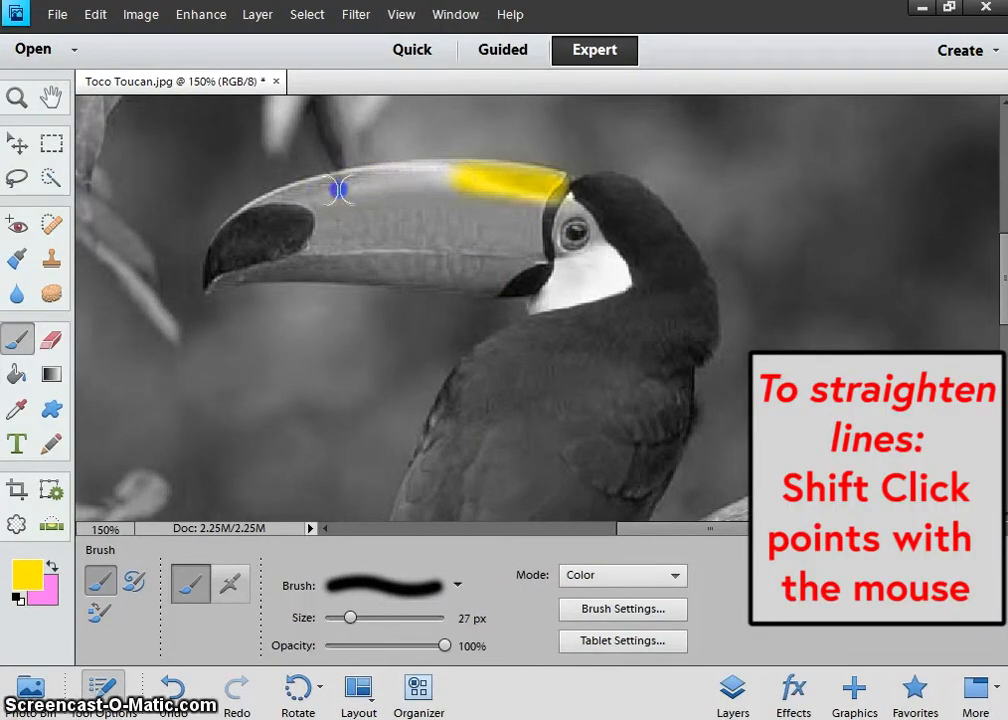
left_click(235, 236, "shift")
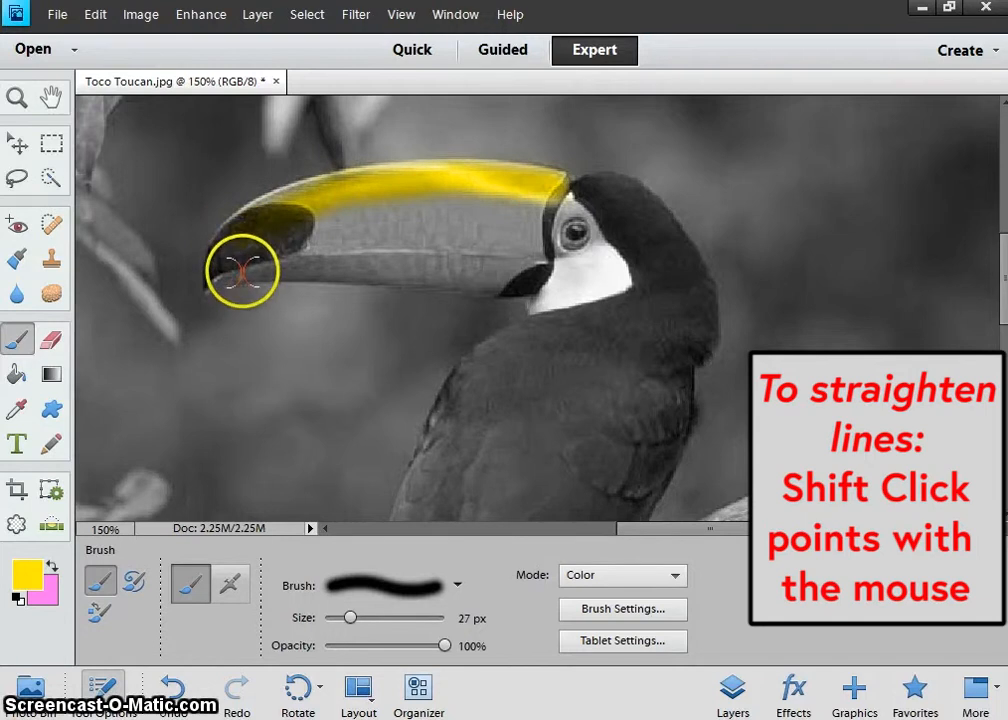
left_click(317, 266, "shift")
left_click(416, 271, "shift")
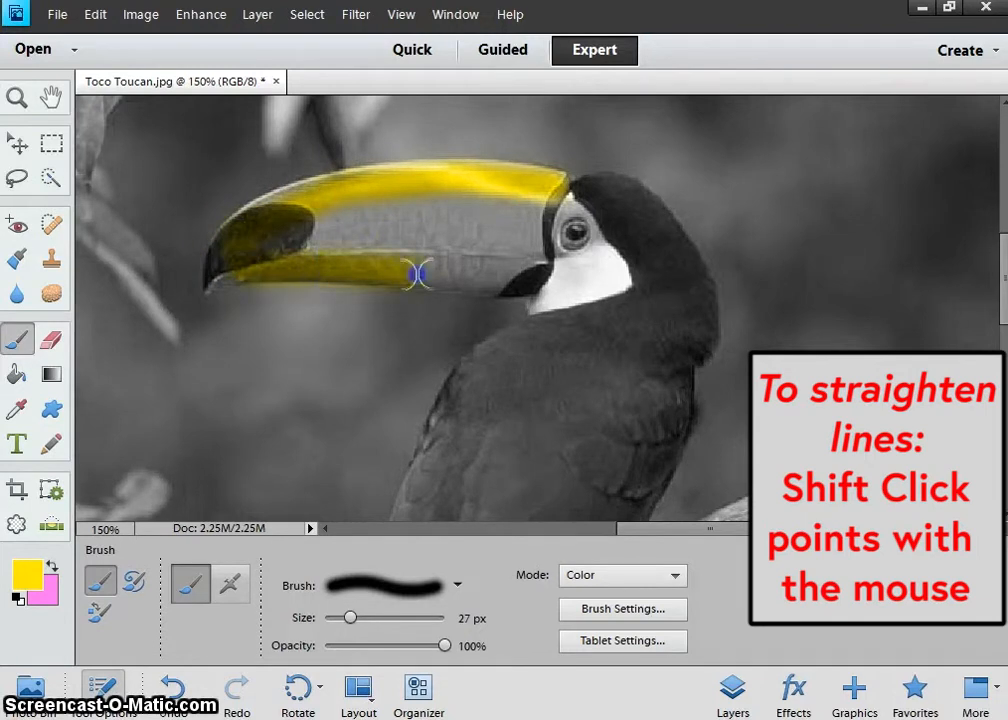
left_click(511, 280, "shift")
left_click(508, 265, "shift")
key("bracketright")
key("bracketright")
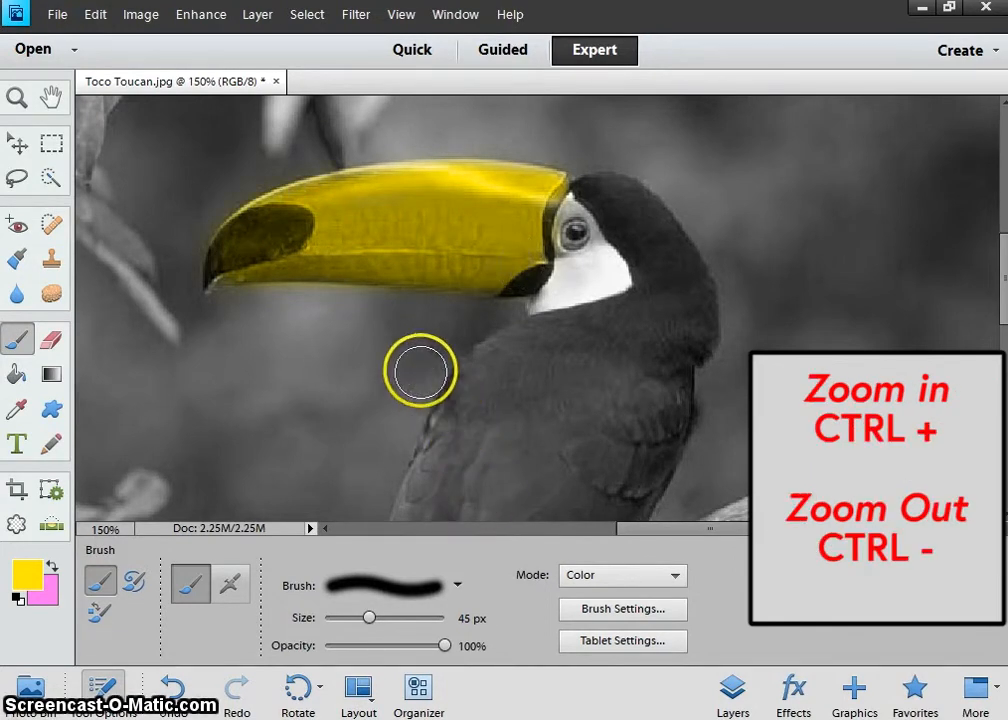
key("ctrl+minus")
key("ctrl+minus")
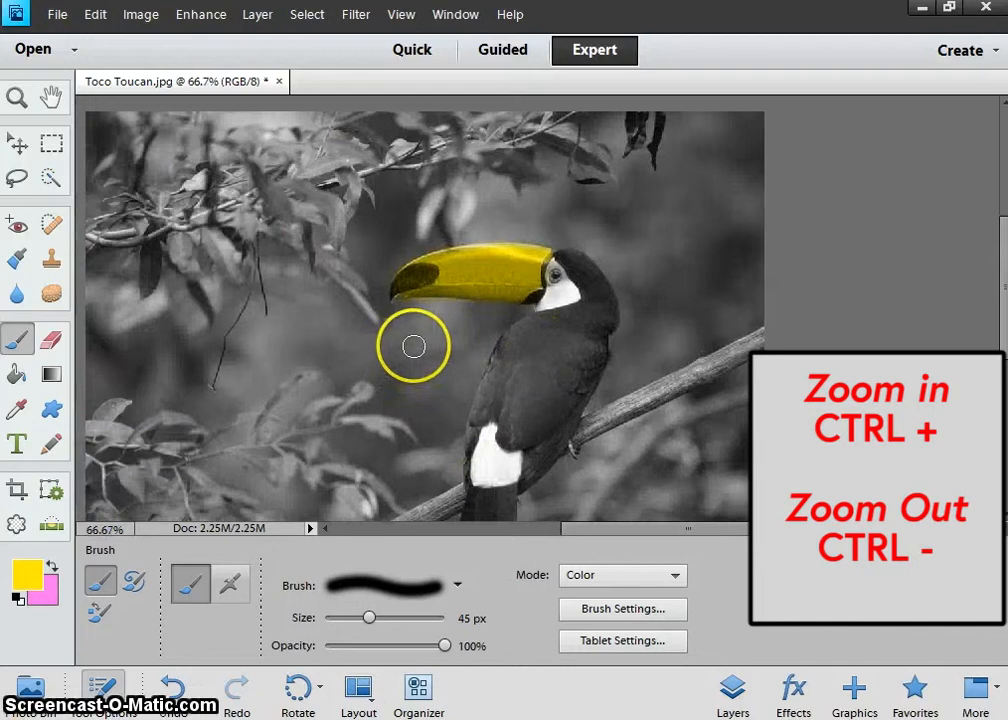
After a stray yellow patch lands below the beak, set the paint colour to white.
left_click_drag(395, 372, 413, 346)
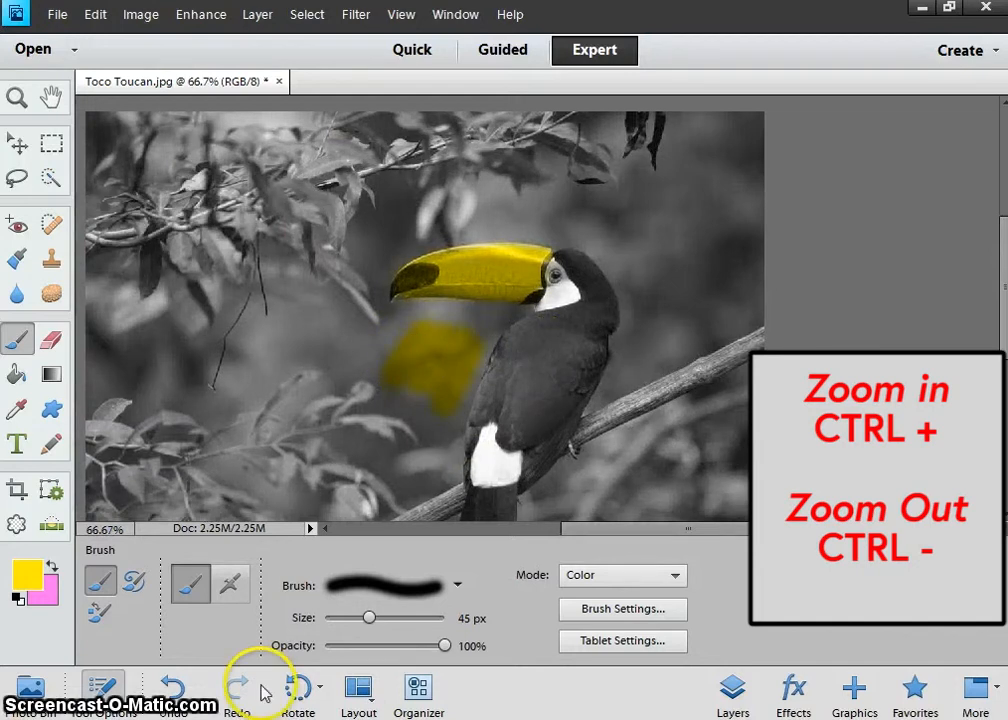
left_click(24, 578)
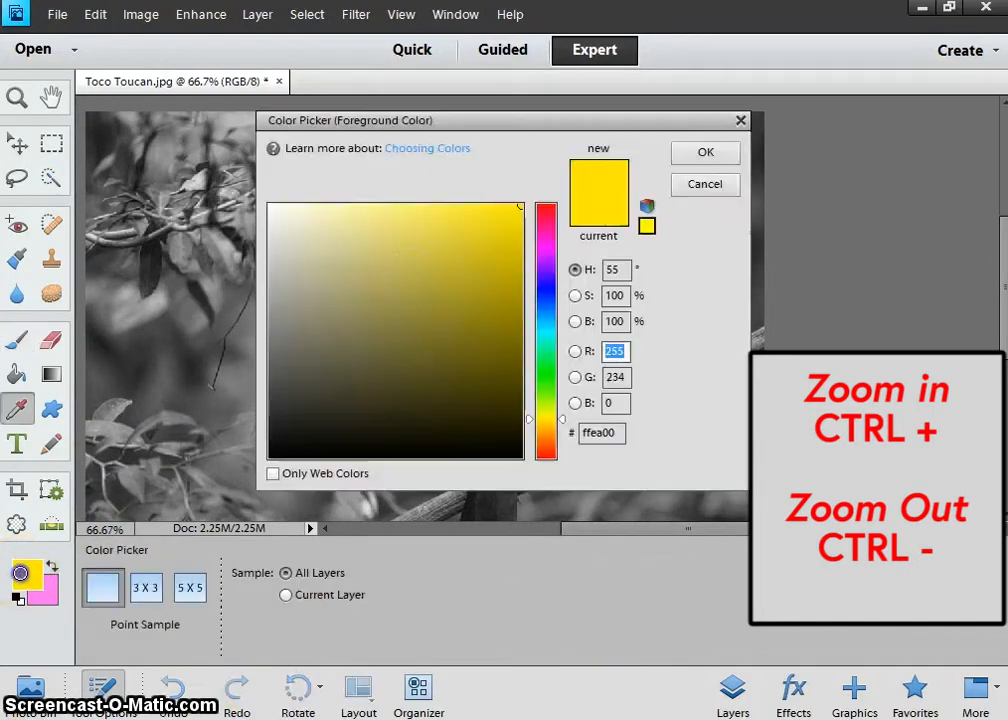
mouse_move(451, 295)
left_mouse_down()
mouse_move(333, 387)
mouse_move(247, 500)
left_mouse_up()
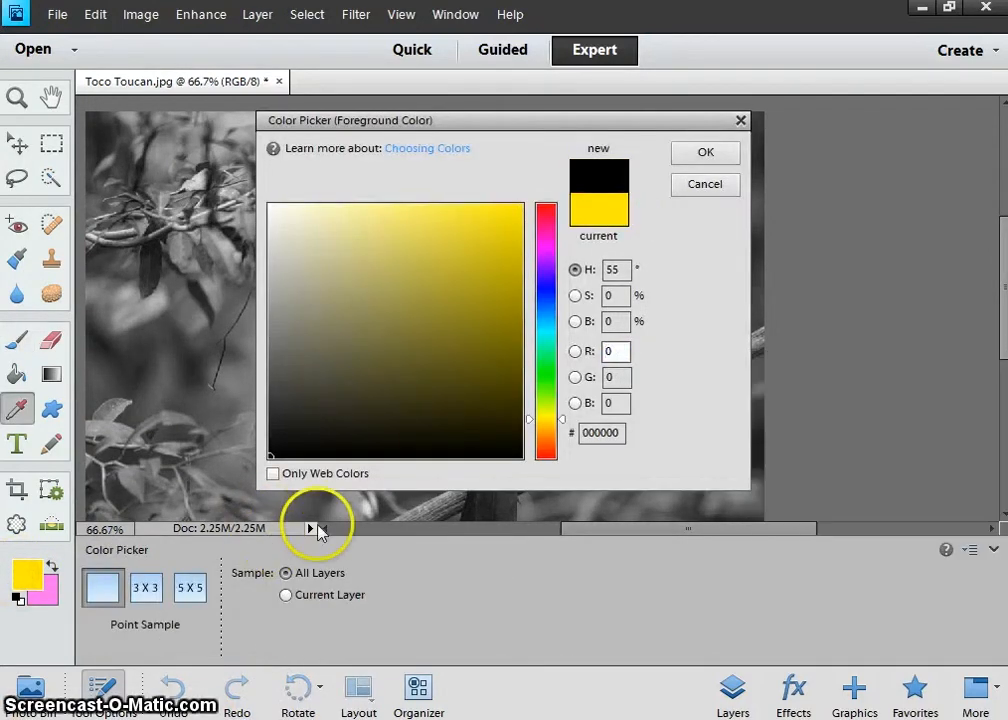
left_click_drag(334, 260, 267, 203)
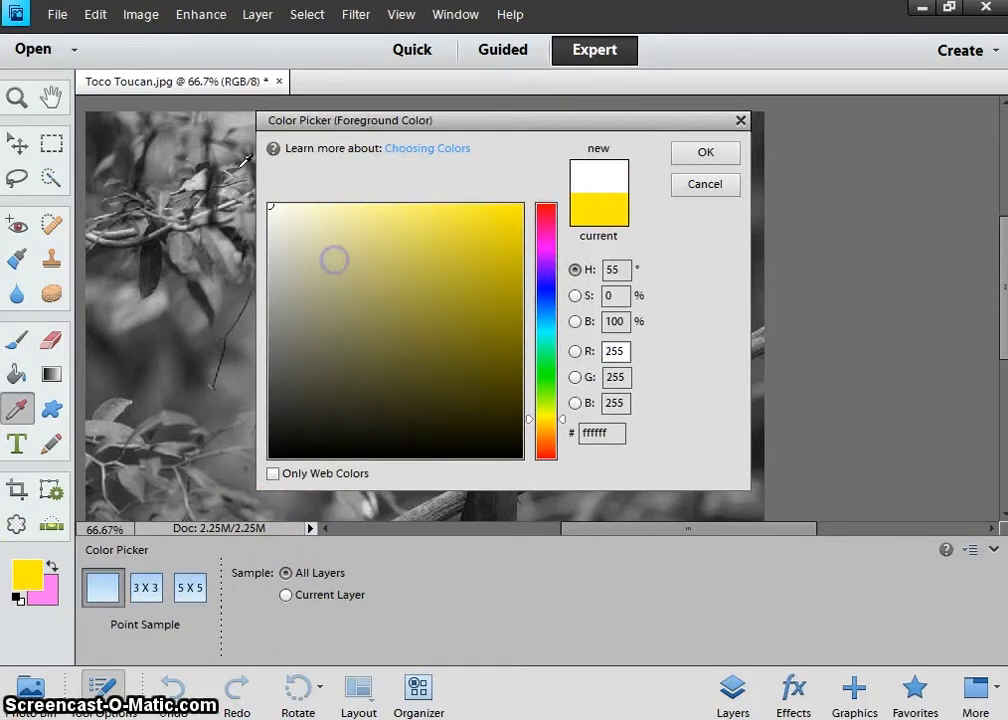
left_click(702, 154)
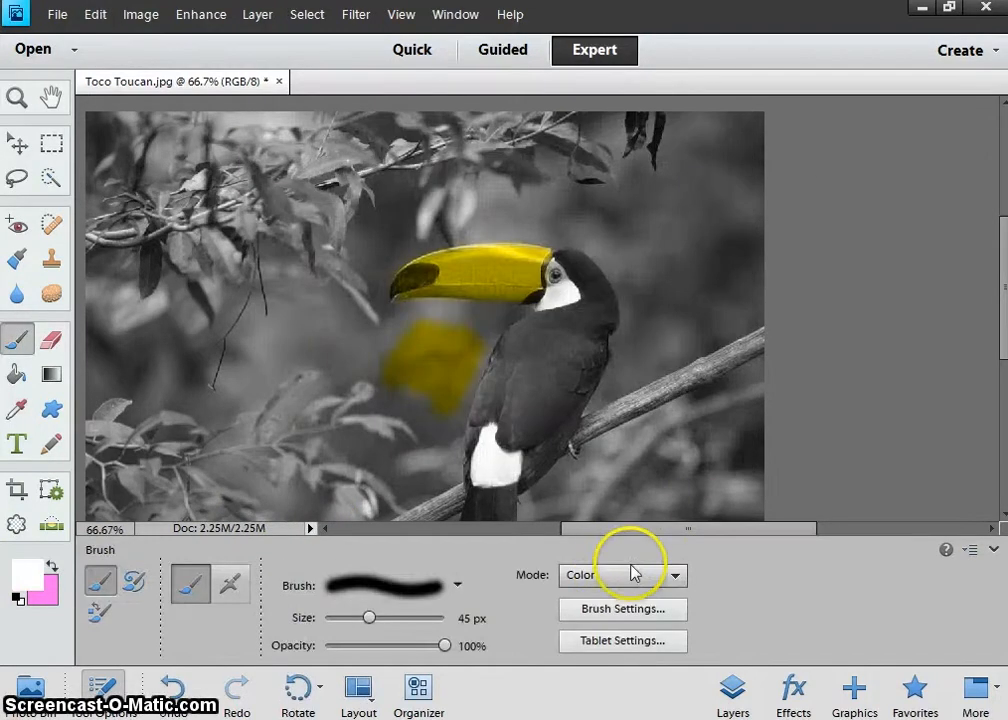
Paint over the stray yellow patch beside the bird to return it to grey.
left_click(482, 345)
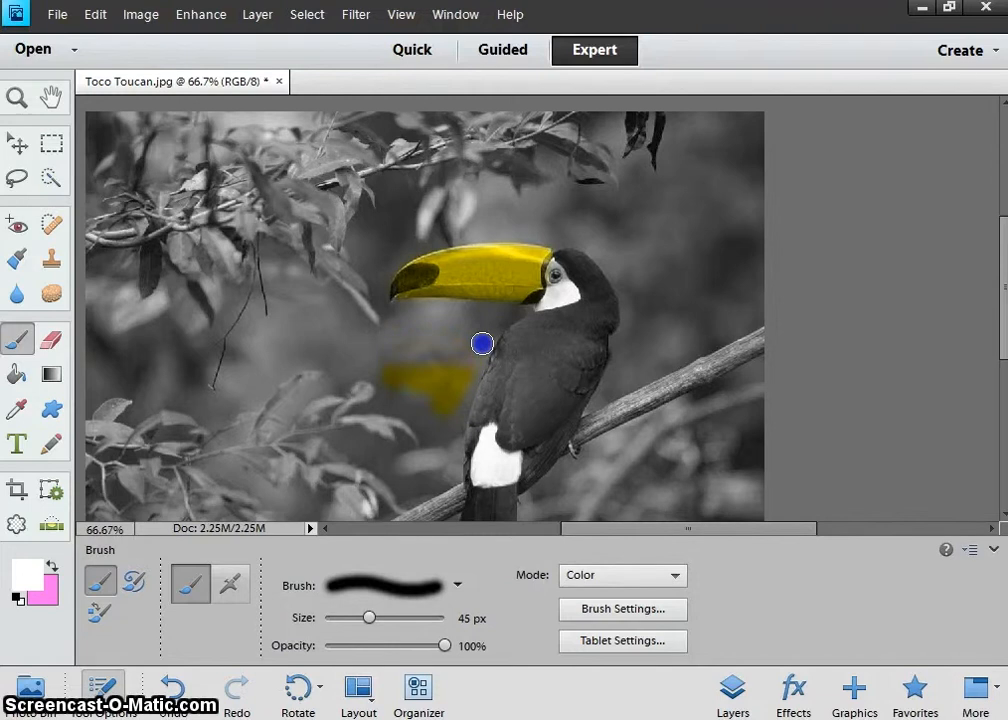
left_click_drag(388, 382, 456, 380)
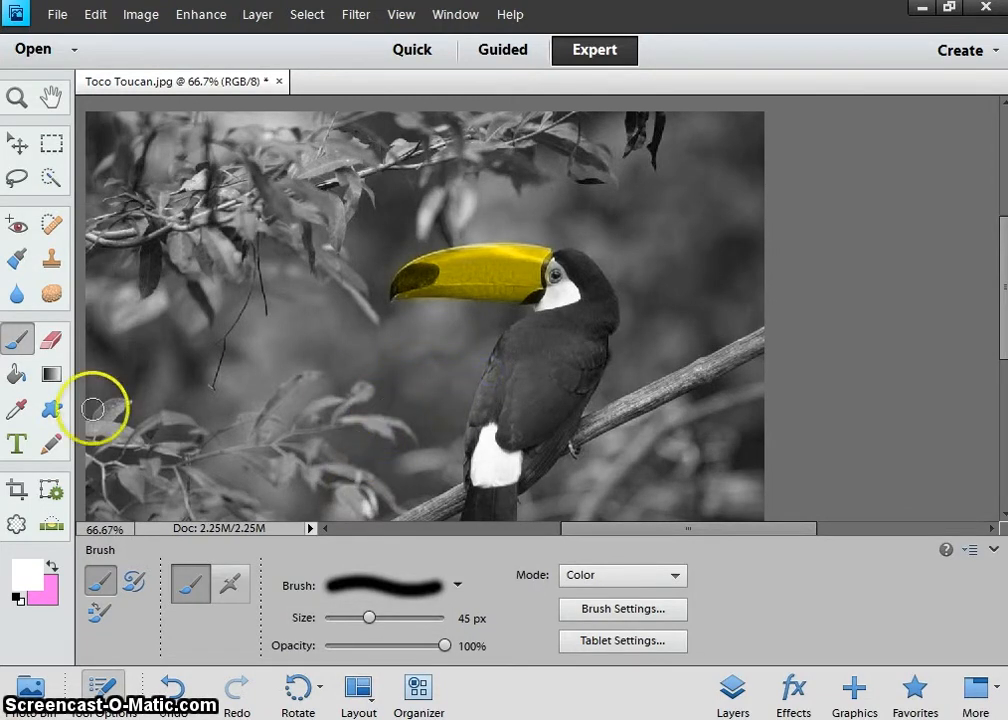
left_click(51, 567)
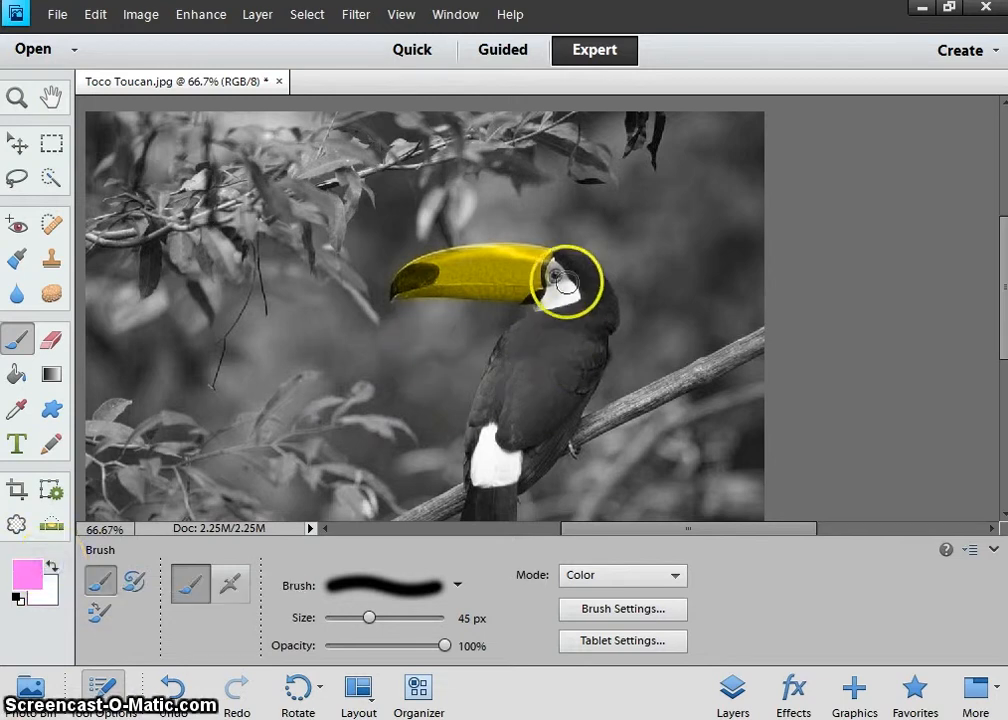
Tint the face around the eye pink, zooming in, using a 15 px brush, and undoing overspill.
left_click_drag(566, 283, 555, 268)
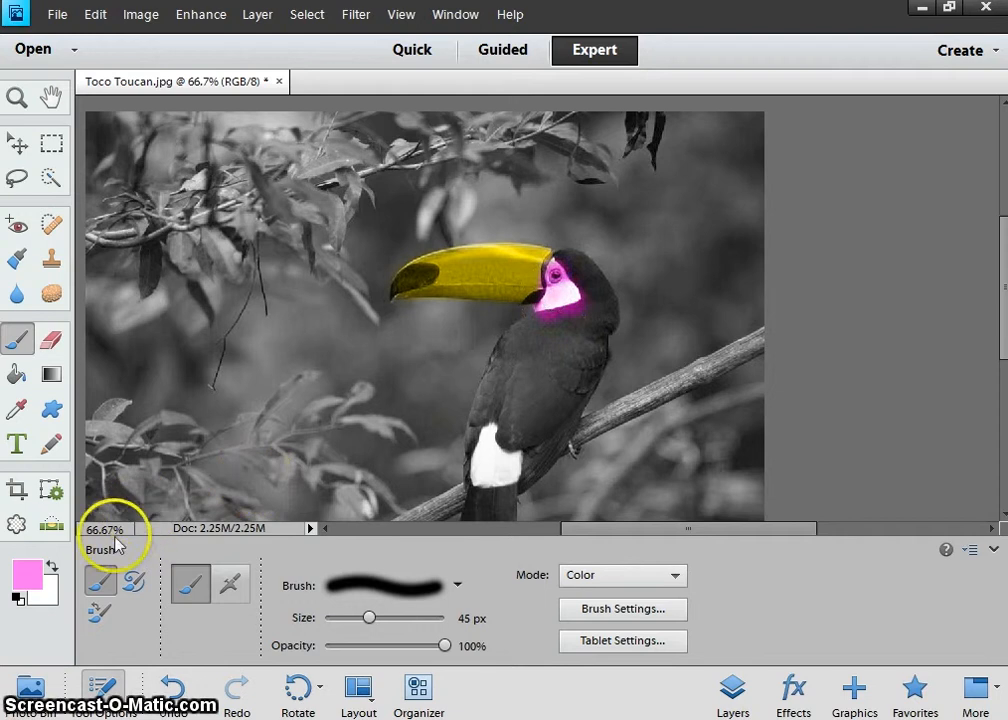
left_click(51, 566)
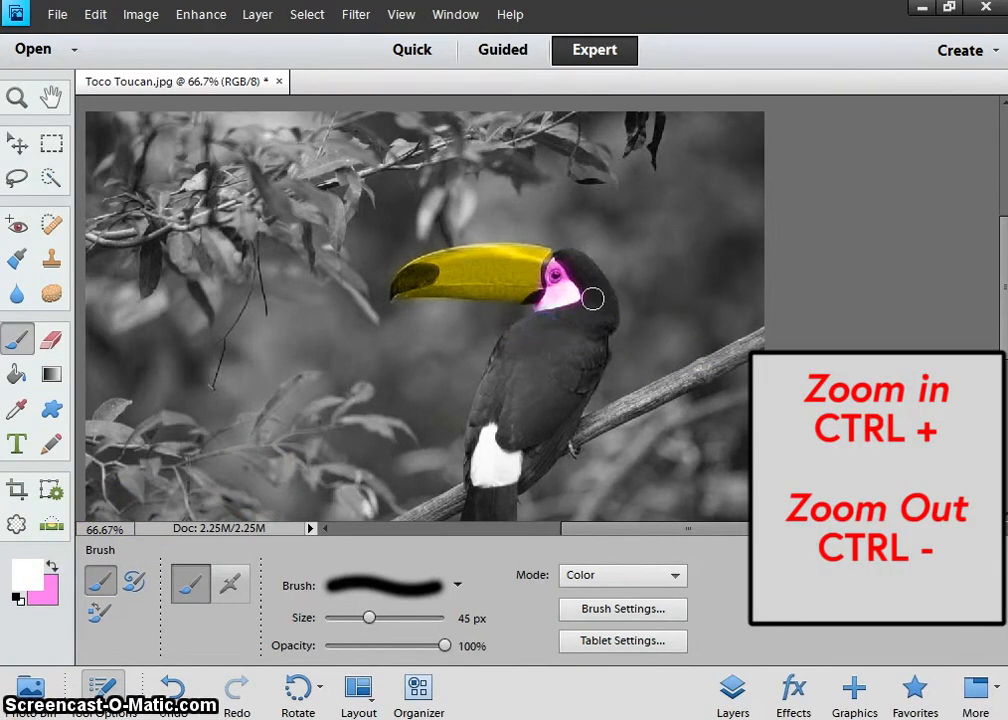
key("ctrl+plus")
key("ctrl+plus")
key("ctrl+plus")
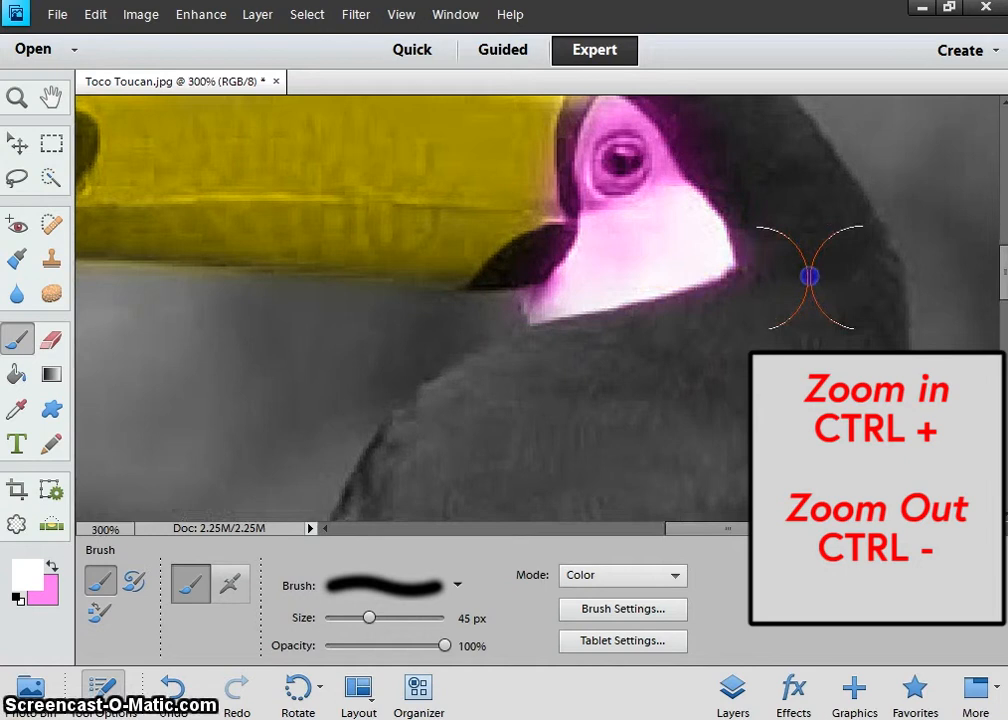
key("bracketleft")
key("bracketleft")
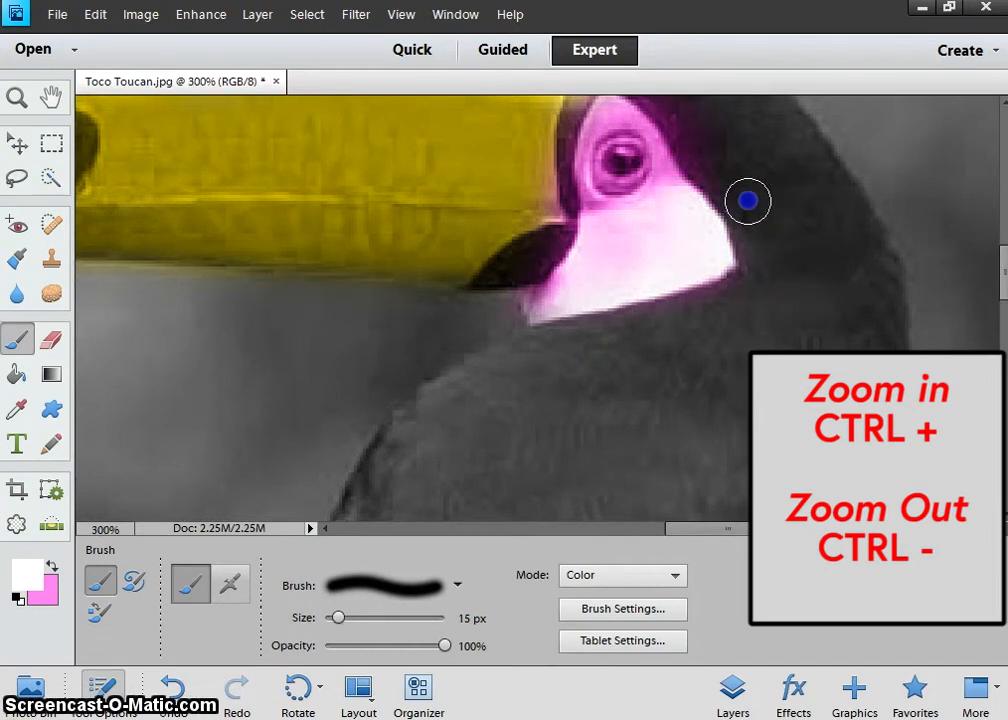
left_click_drag(702, 144, 725, 275)
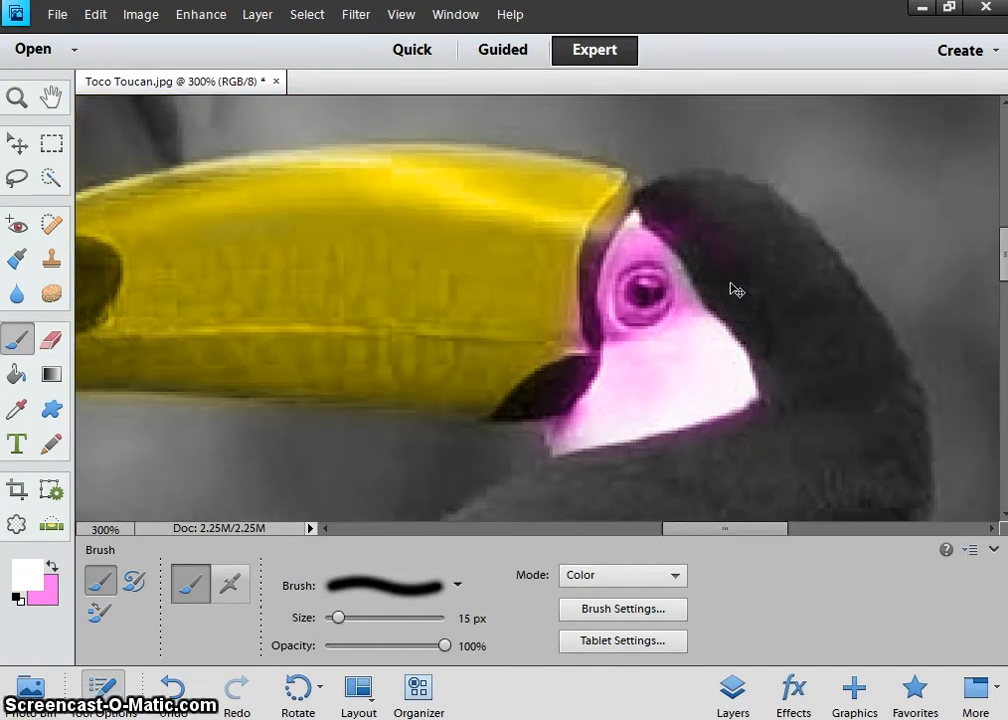
key("ctrl+z")
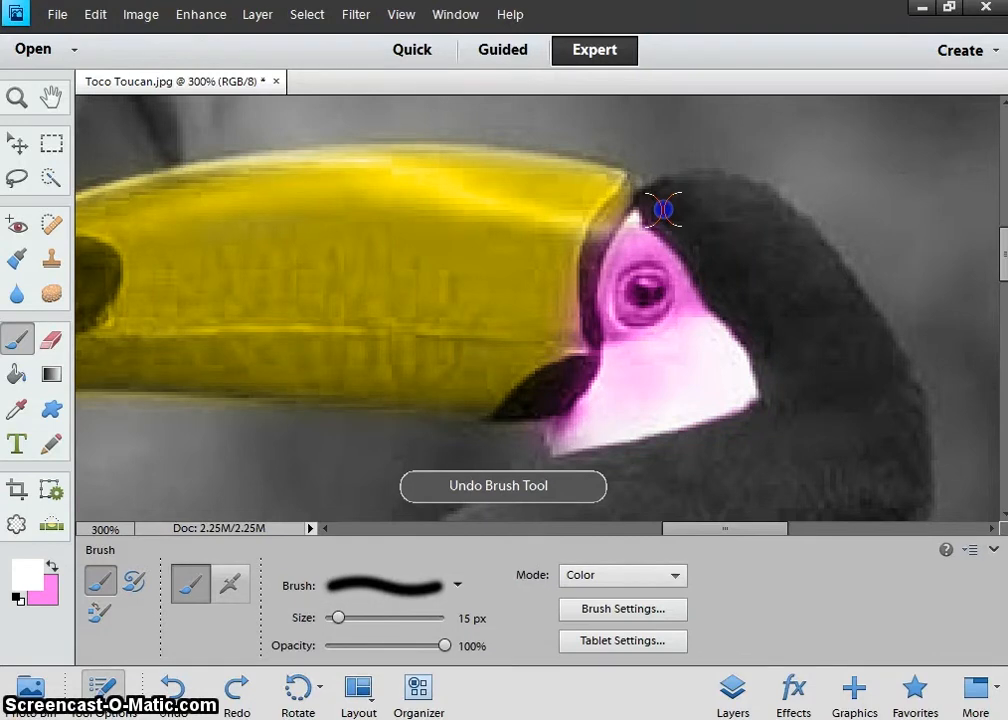
left_click_drag(765, 470, 781, 342)
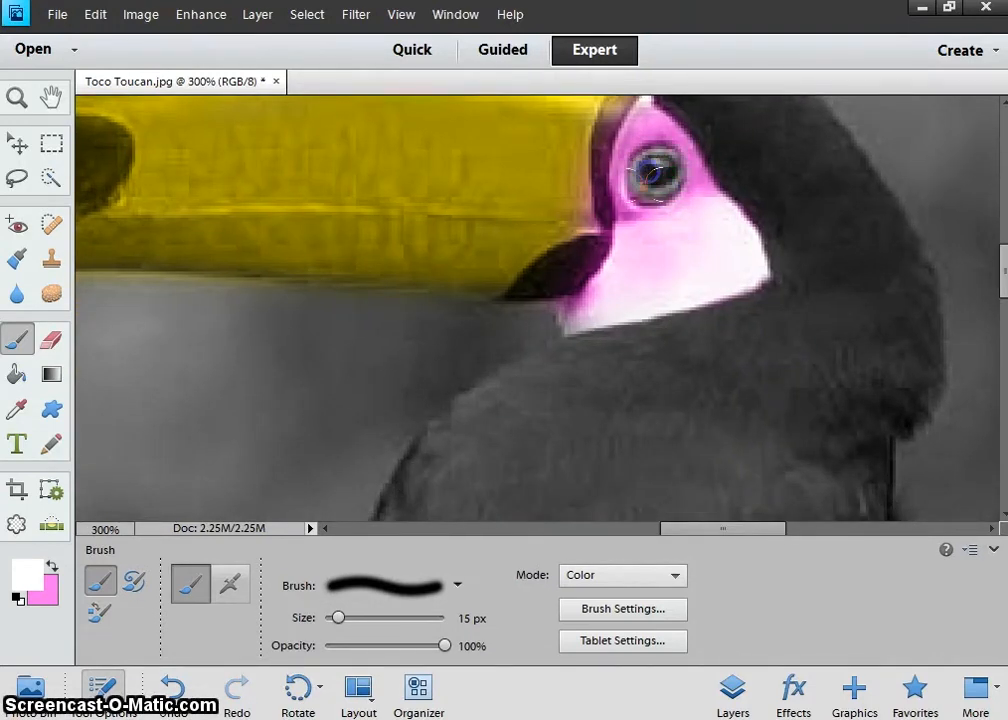
Paint the toucan's white rump patch pink and zoom back out to the whole bird.
left_click_drag(622, 440, 708, 165)
left_click_drag(668, 439, 756, 137)
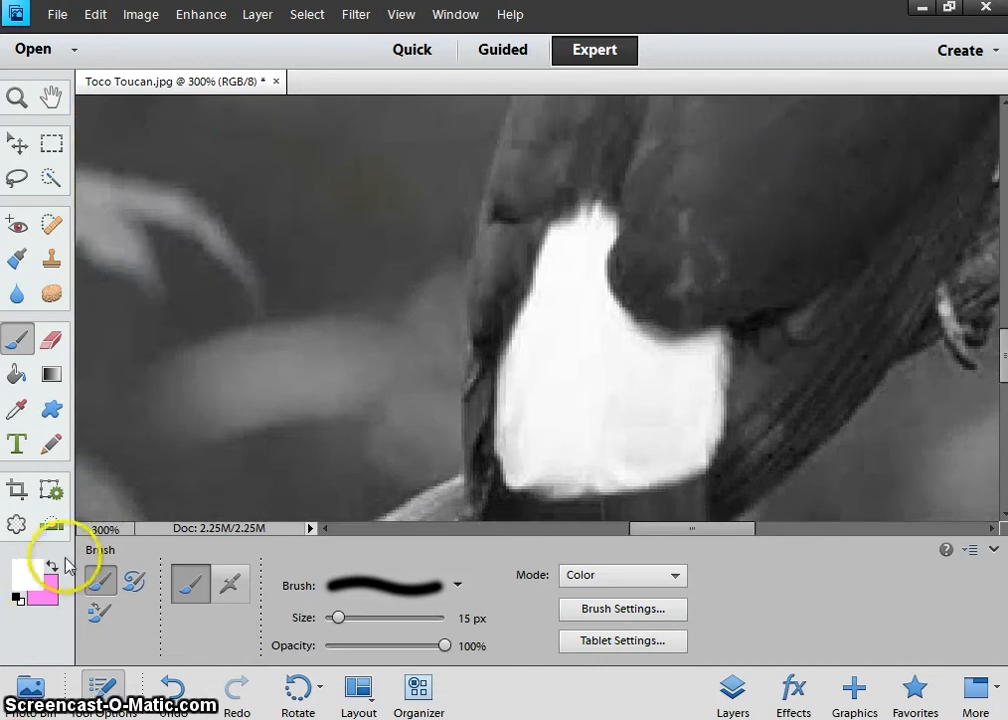
left_click(56, 565)
left_click(566, 247)
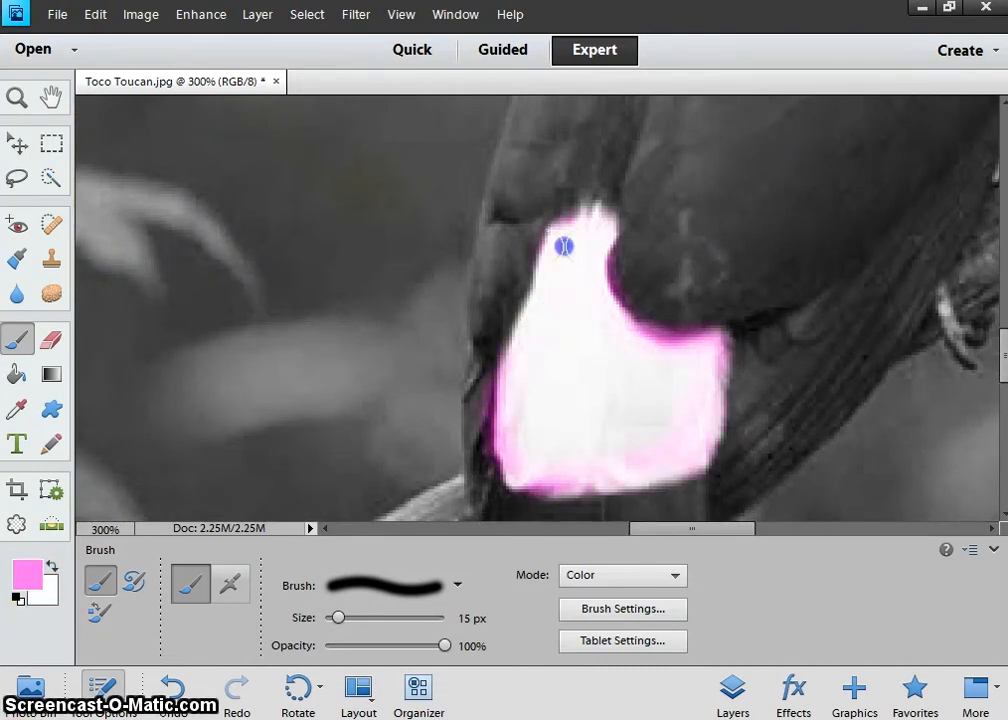
mouse_move(548, 420)
left_mouse_down()
mouse_move(600, 438)
mouse_move(614, 395)
mouse_move(677, 372)
left_mouse_up()
key("ctrl+alt+0")
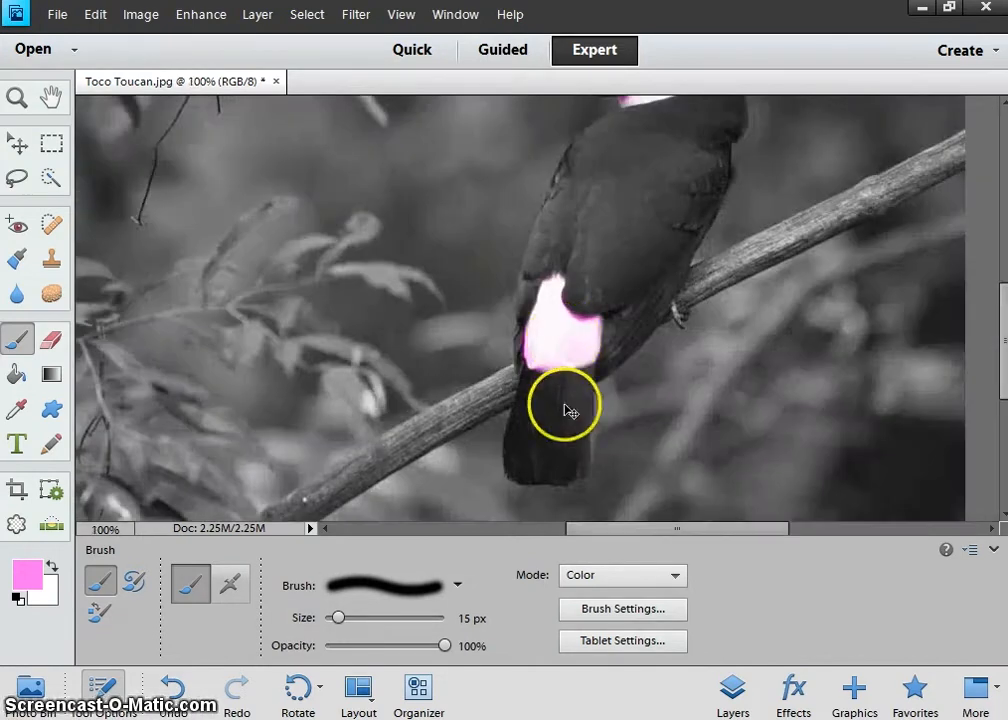
left_click(22, 578)
Pick dark green 00610e, enlarge the brush to 150 px, and wash the lower-right background green.
left_click_drag(558, 458, 532, 374)
left_click(506, 357)
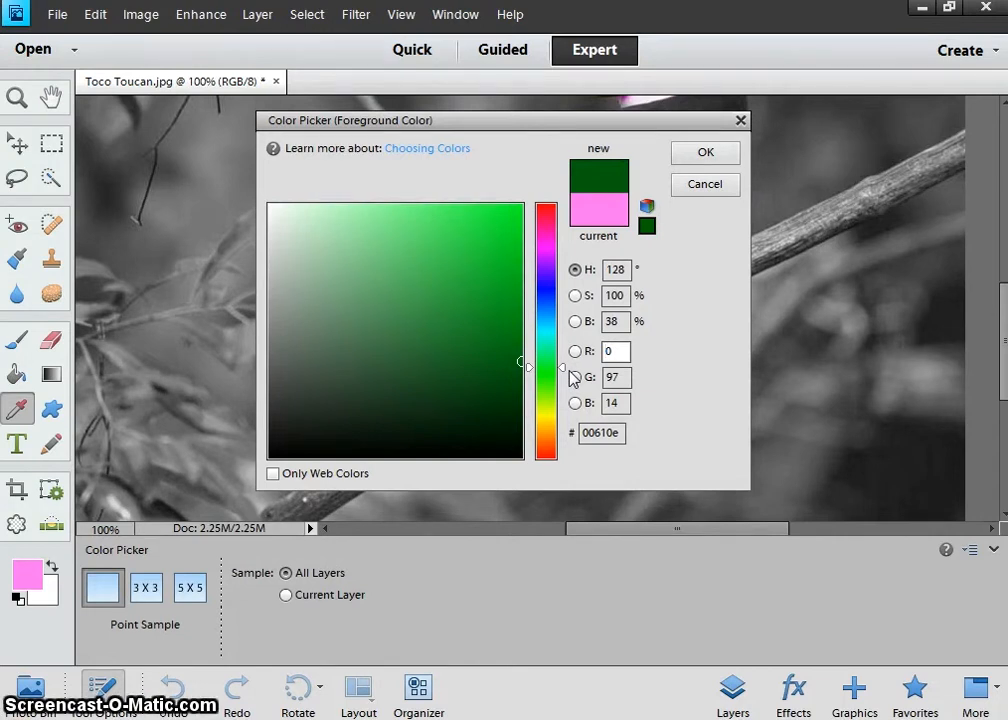
key("ctrl+0")
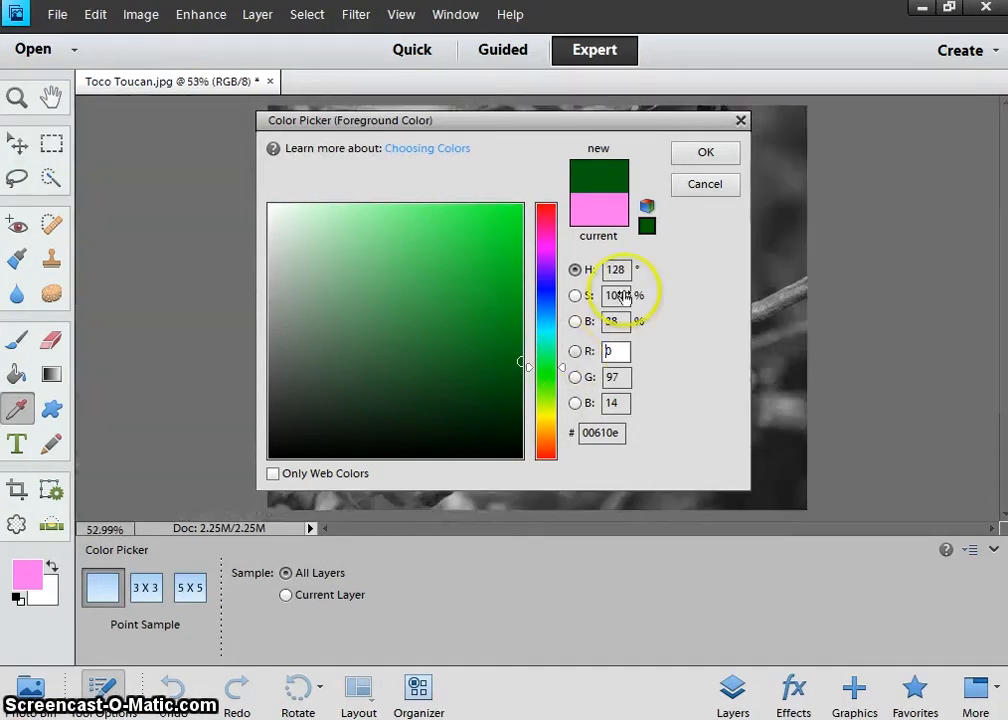
left_click(705, 152)
key("b")
key("bracketright")
key("bracketright")
key("bracketright")
key("bracketright")
key("bracketright")
key("bracketright")
key("bracketright")
key("bracketright")
key("bracketright")
key("bracketright")
key("bracketright")
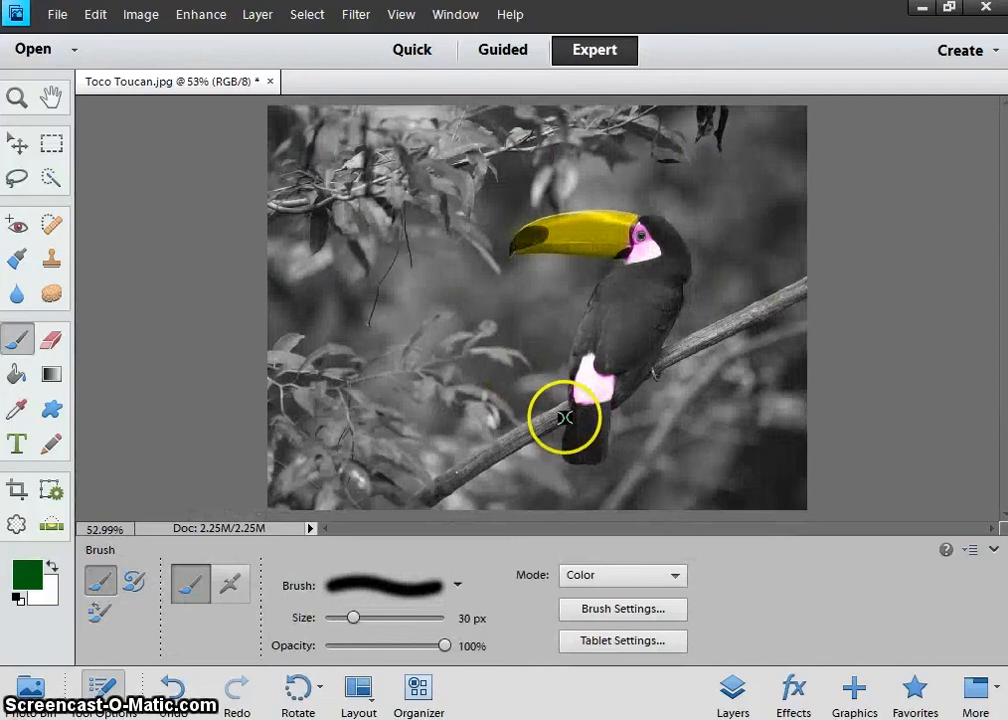
key("bracketright")
key("bracketright")
key("bracketright")
key("bracketright")
key("bracketright")
key("bracketright")
key("bracketright")
key("bracketright")
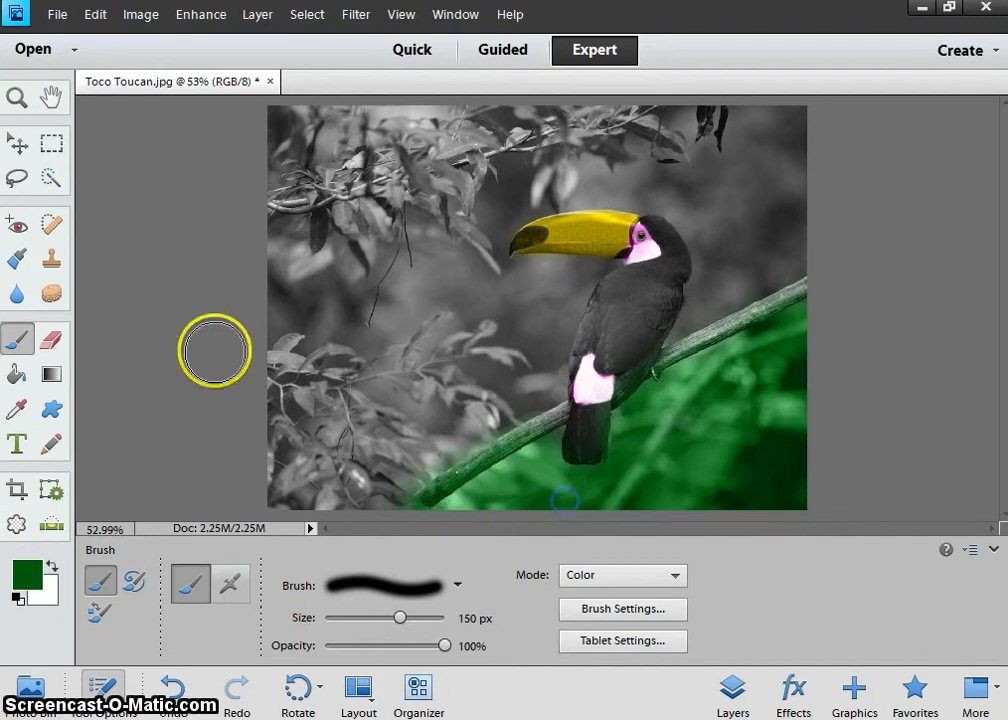
left_click(52, 567)
key("ctrl+equal")
key("ctrl+equal")
key("ctrl+equal")
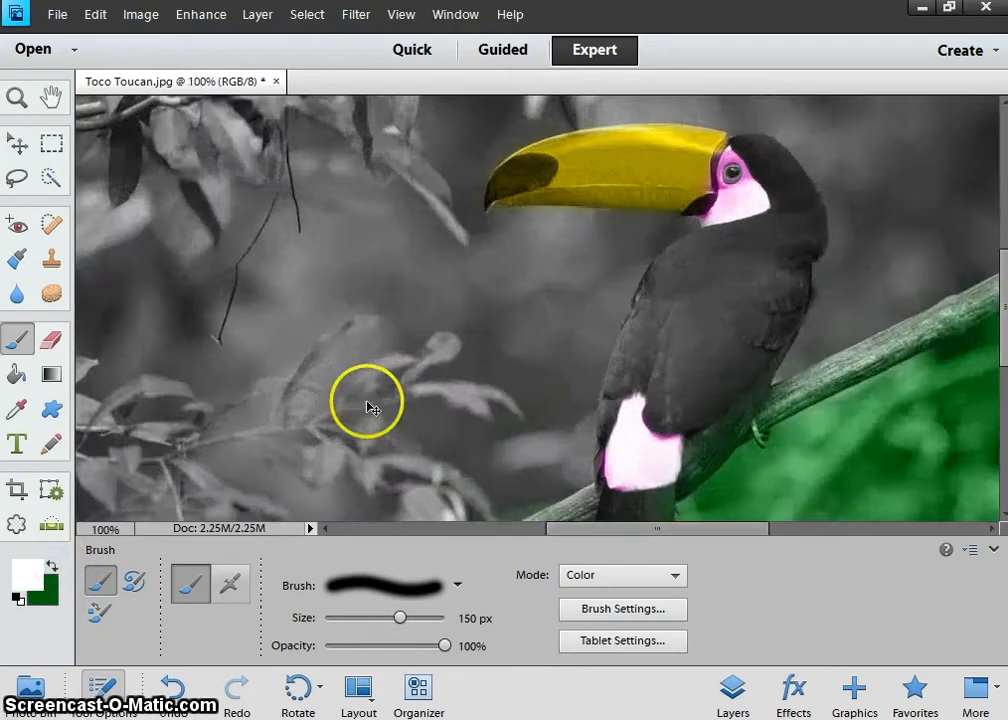
Shrink the brush to 40 px and paint a straight grey stroke over the lower branch.
mouse_move(794, 424)
left_mouse_down()
mouse_move(720, 414)
mouse_move(457, 325)
mouse_move(657, 278)
left_mouse_up()
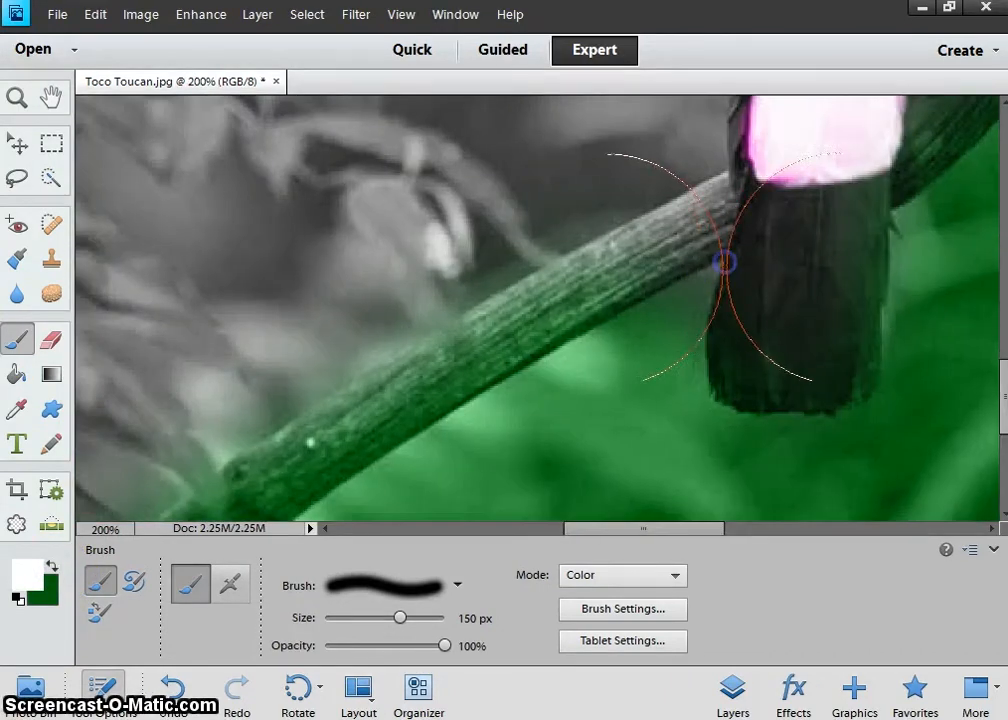
key("bracketright")
key("bracketleft")
key("bracketleft")
key("bracketleft")
key("bracketleft")
key("bracketleft")
key("bracketleft")
key("bracketleft")
key("bracketleft")
key("bracketleft")
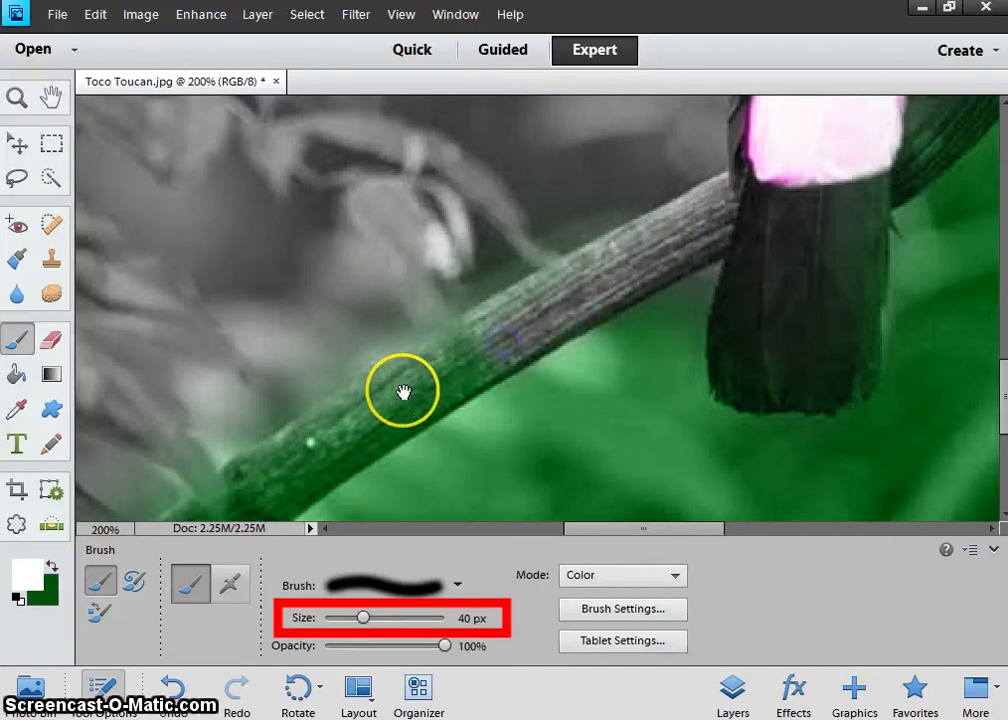
left_click_drag(400, 394, 607, 198)
left_click(517, 259)
left_click(376, 355, "shift")
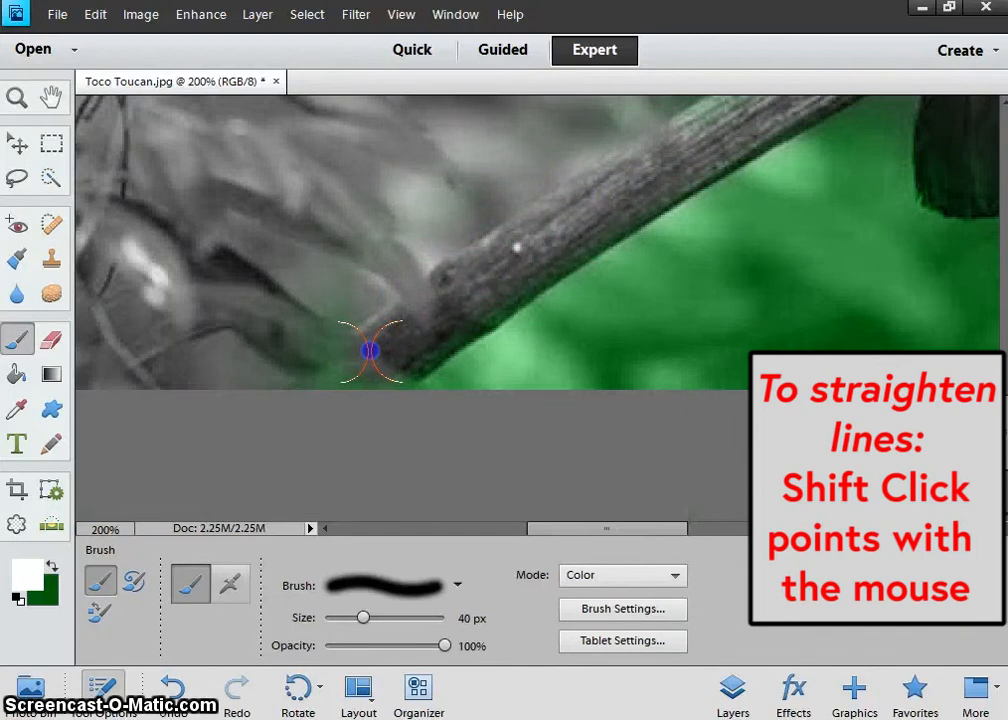
Remove the green tint from the tail edge and along the wing edge with a smaller brush.
left_click_drag(605, 180, 301, 401)
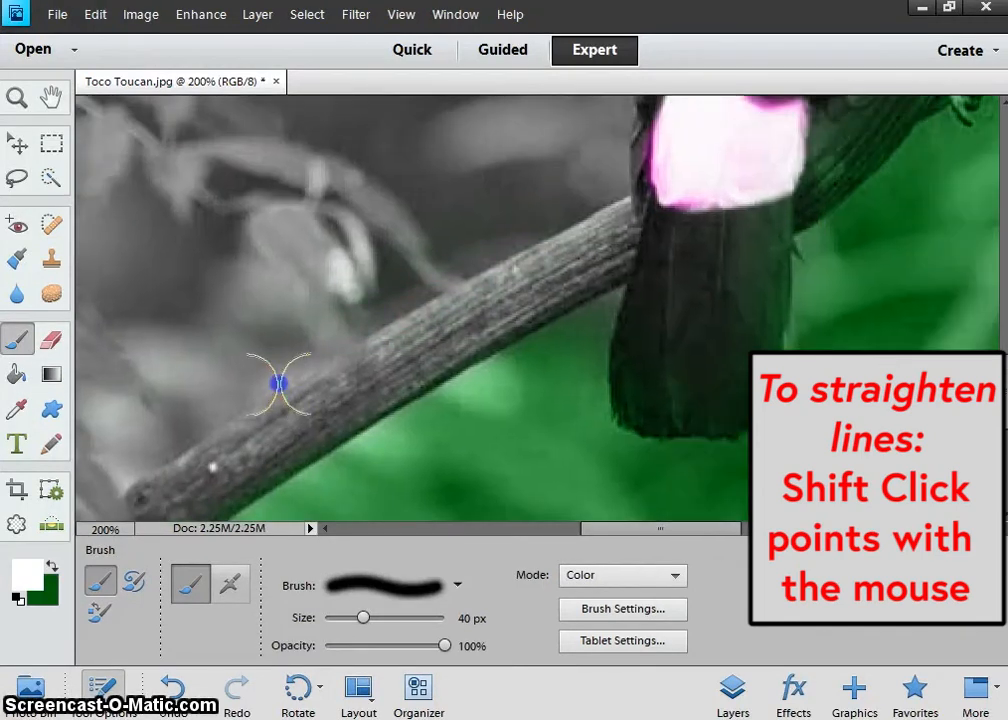
mouse_move(569, 211)
left_mouse_down()
mouse_move(522, 263)
mouse_move(288, 295)
left_mouse_up()
left_click(482, 310)
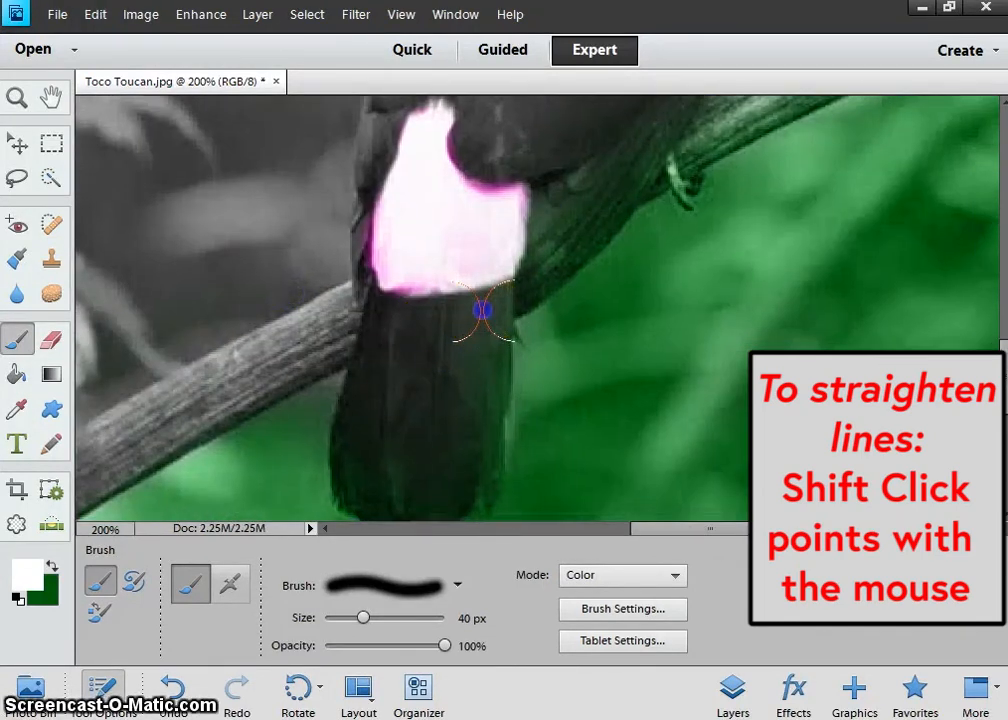
scroll(482, 310, "down", 3)
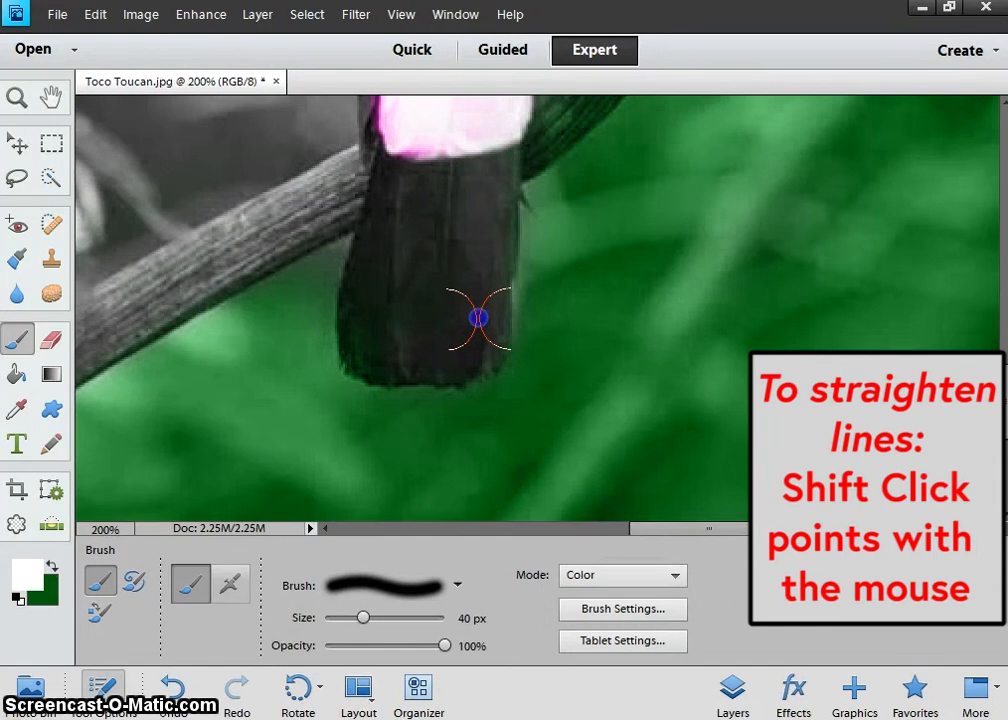
left_click_drag(470, 201, 355, 320)
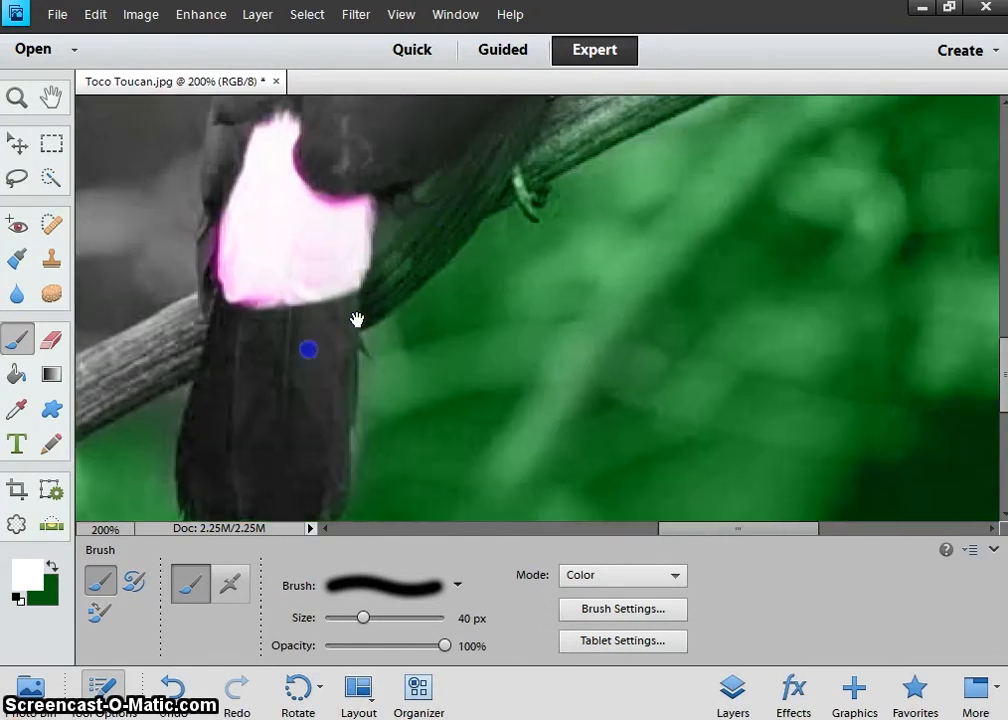
key("bracketleft")
key("bracketleft")
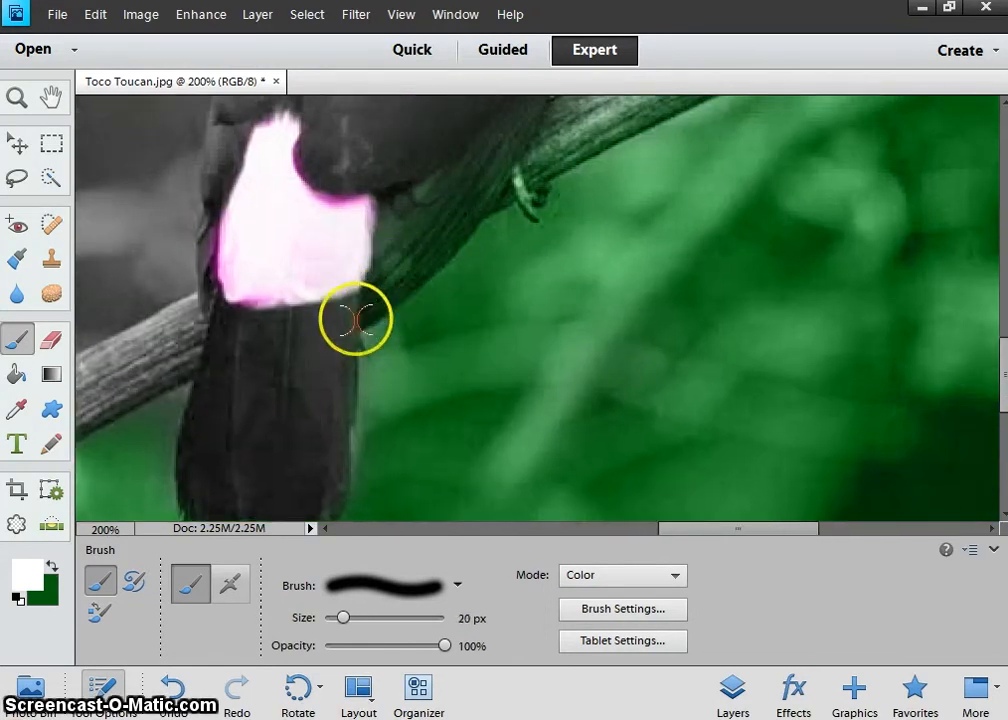
left_click(469, 201, "shift")
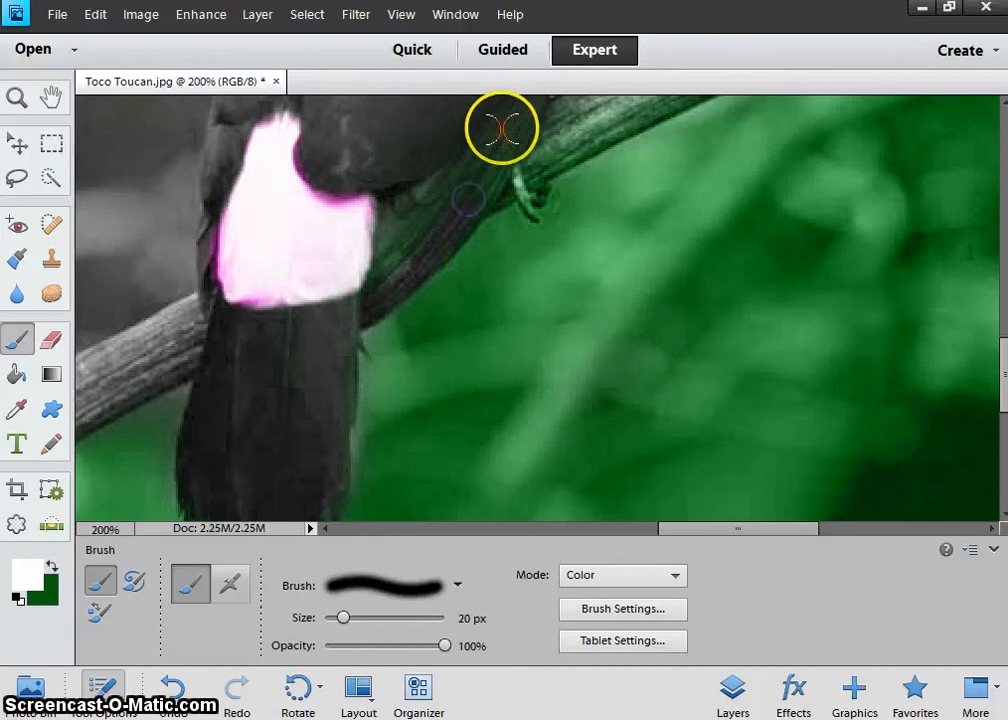
left_click(503, 130, "shift")
left_click_drag(534, 112, 475, 207)
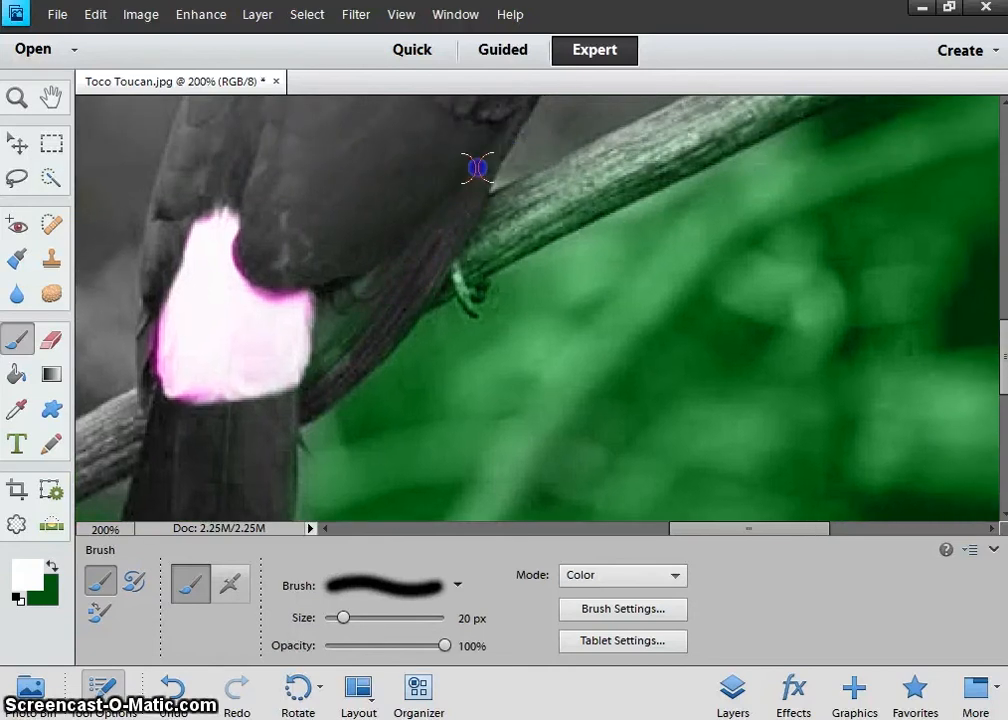
Paint the branch back to grey with a 35 px straight stroke along its length.
left_click_drag(433, 272, 160, 364)
key("ctrl+minus")
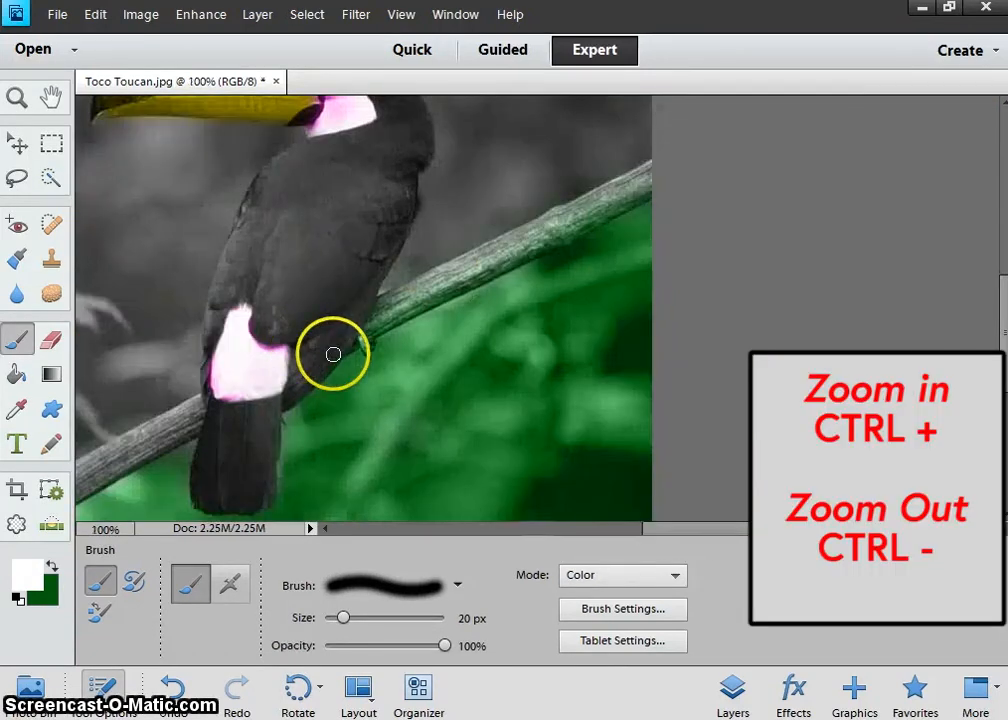
key("bracketright")
key("bracketright")
key("bracketright")
left_click(343, 340)
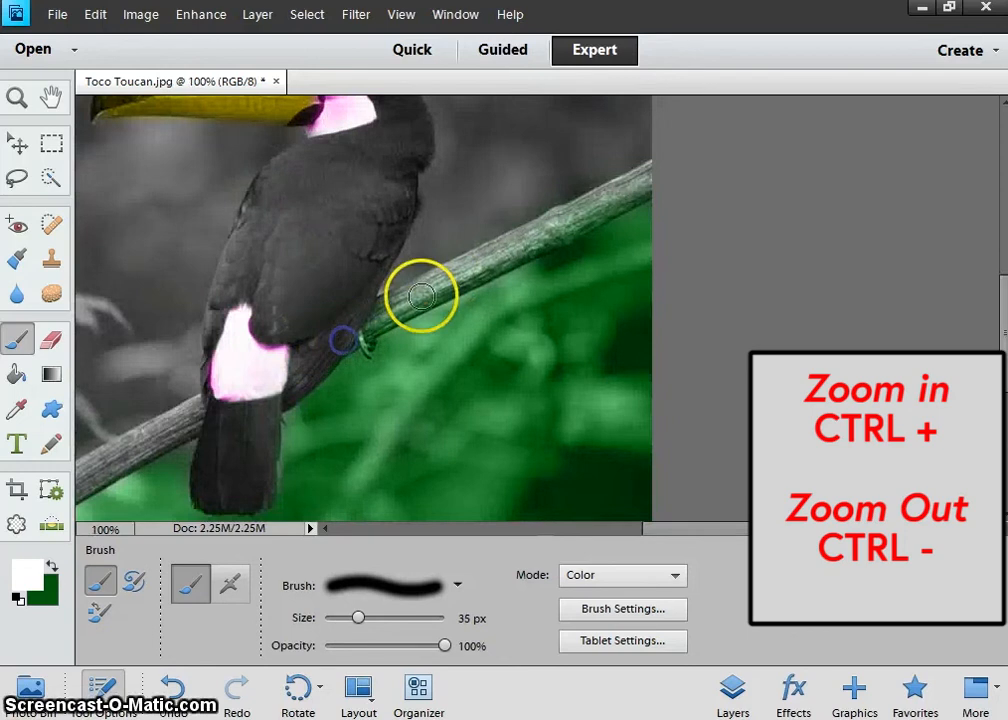
left_click(422, 297, "shift")
left_click(491, 265, "shift")
left_click(549, 229, "shift")
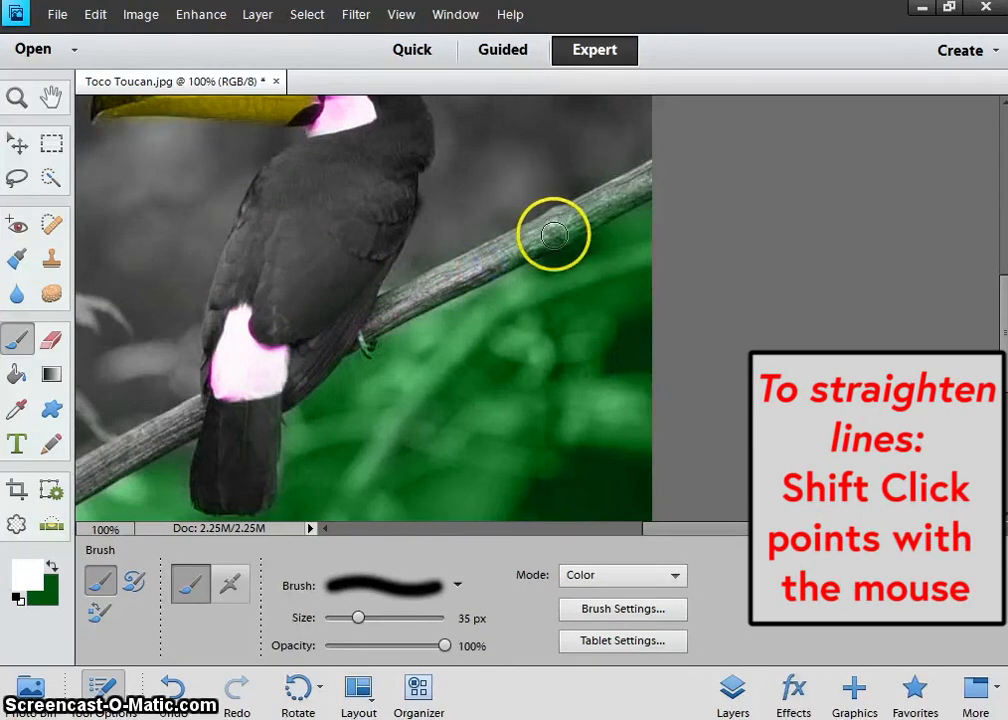
left_click(651, 174, "shift")
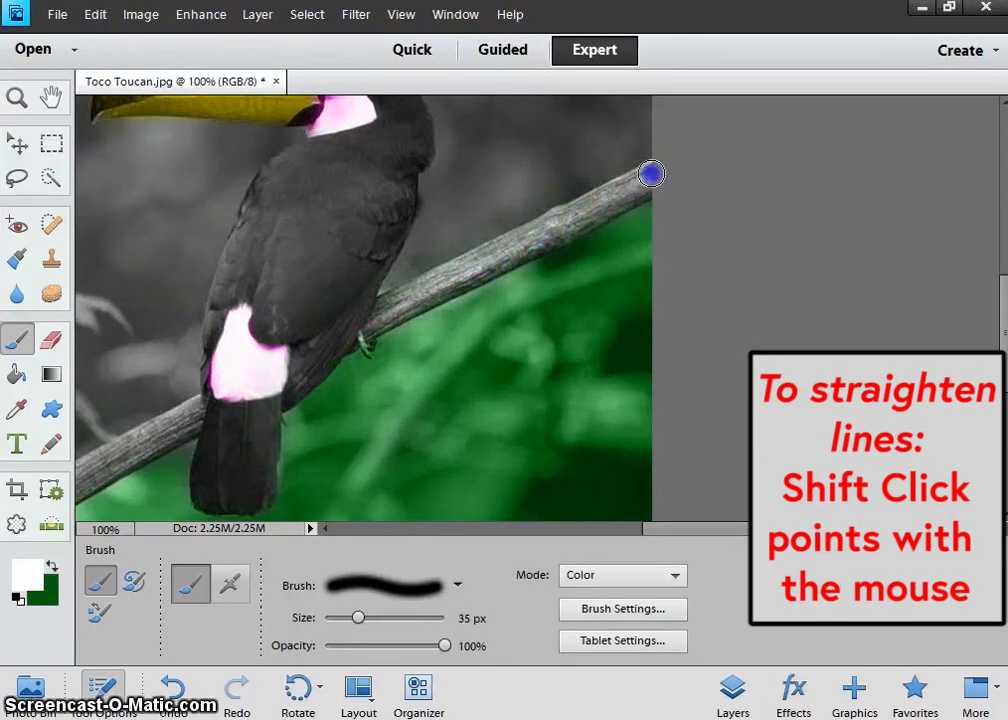
key("ctrl+0")
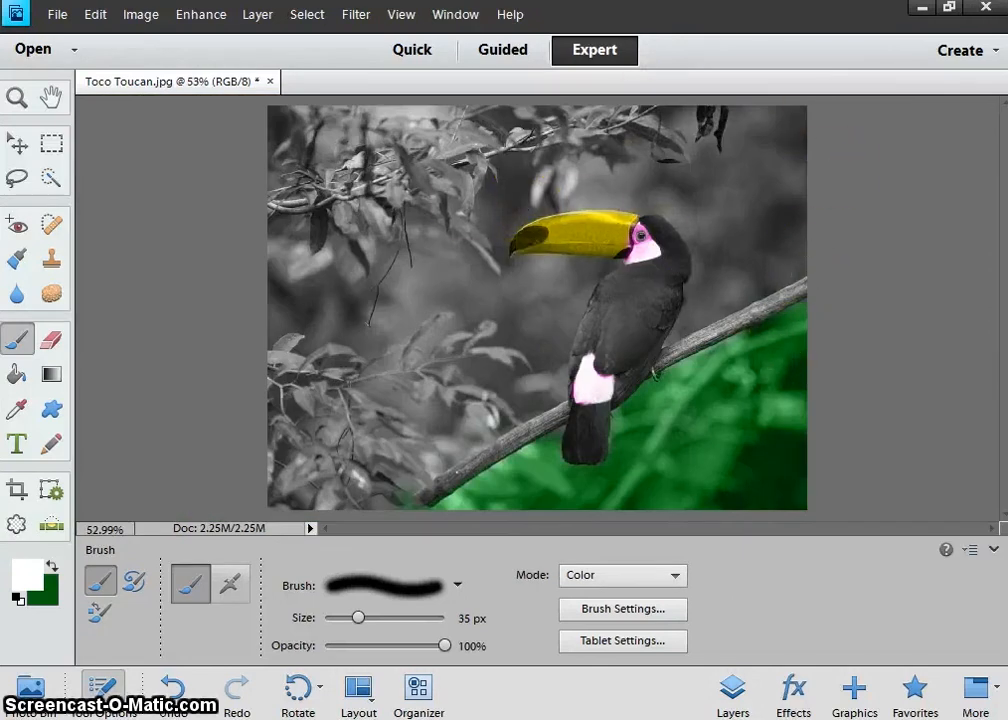
Save the image to the Desktop as 'Toco Toucan colourised image 1.jpg'.
left_click(58, 16)
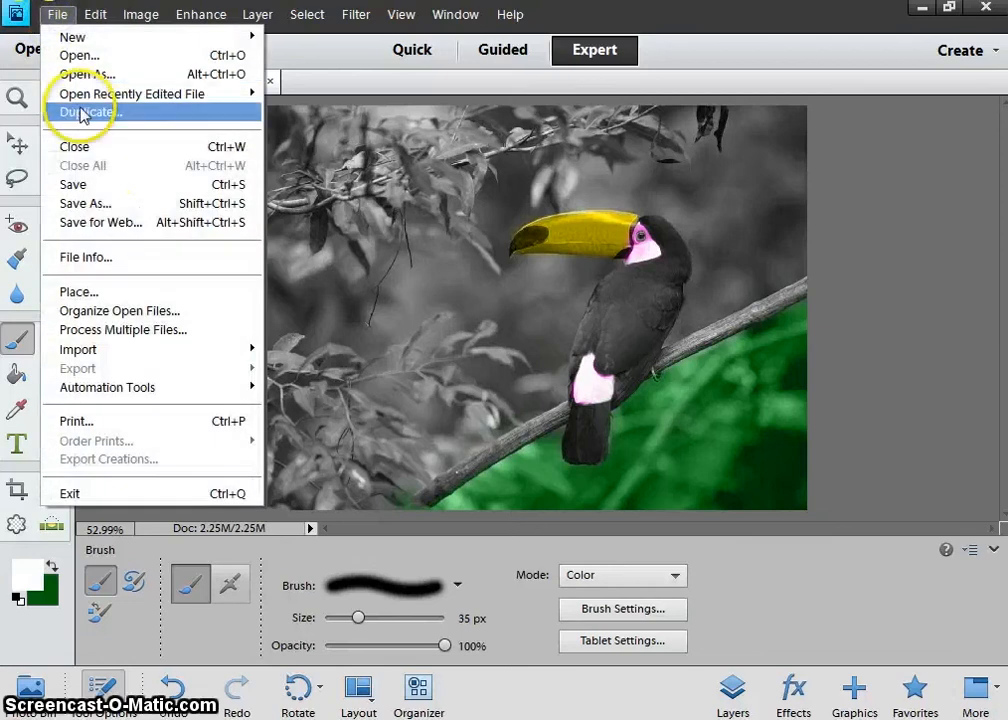
left_click(99, 205)
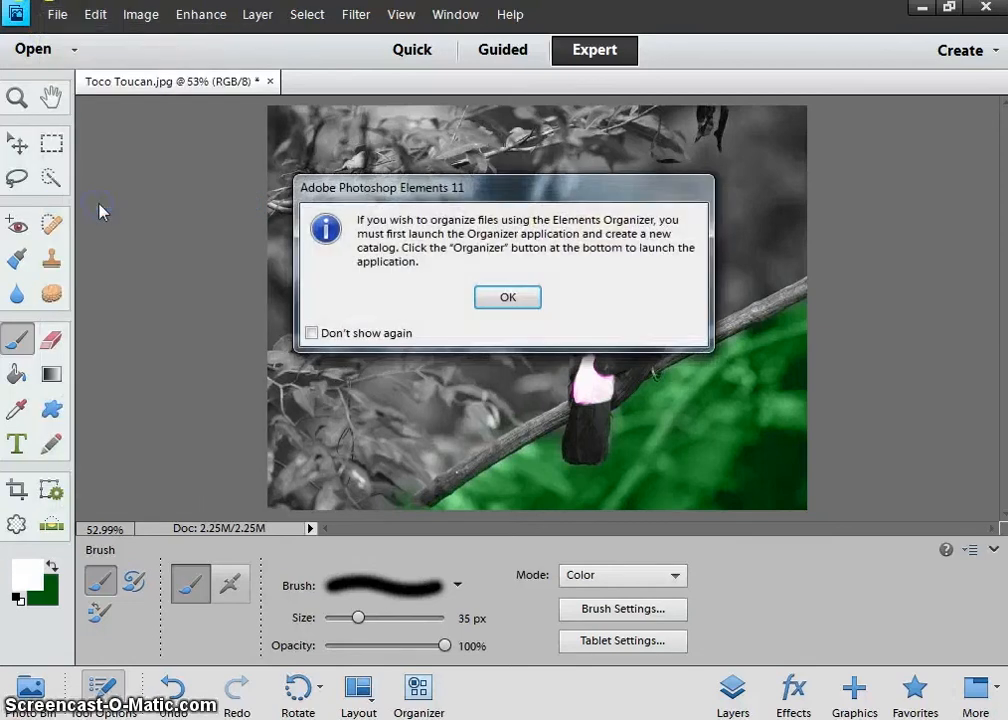
left_click(517, 298)
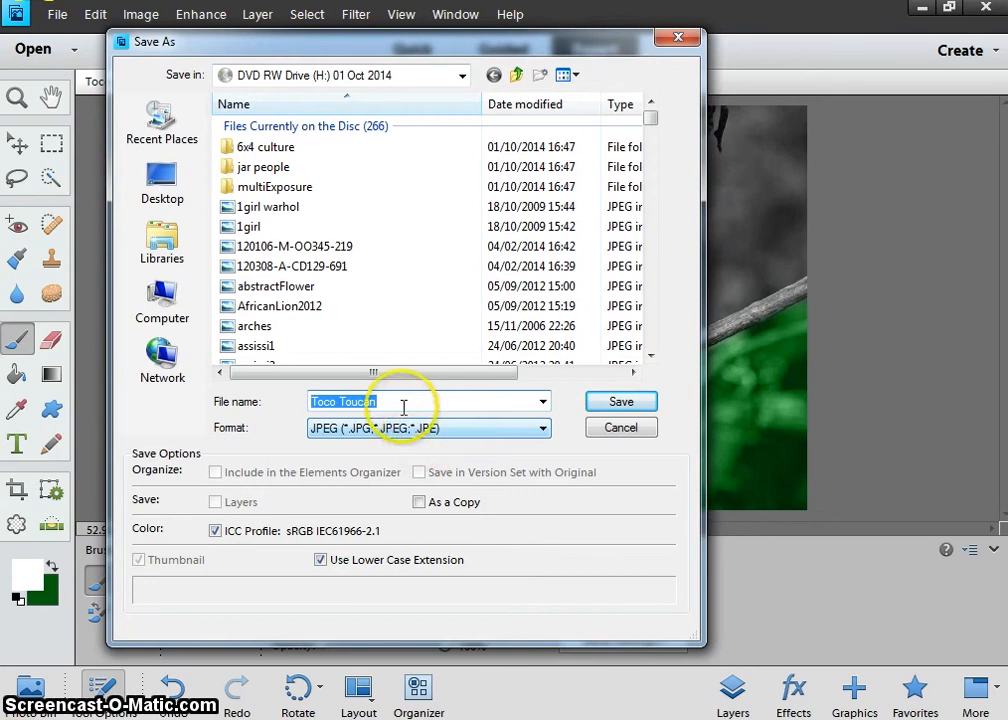
left_click(166, 177)
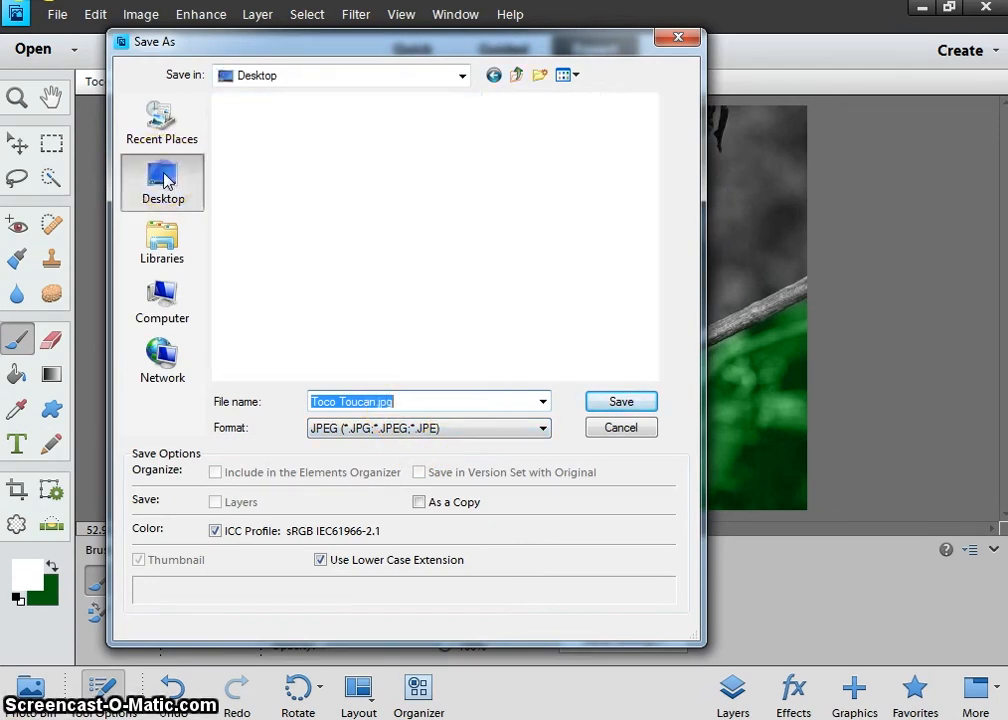
left_click(372, 401)
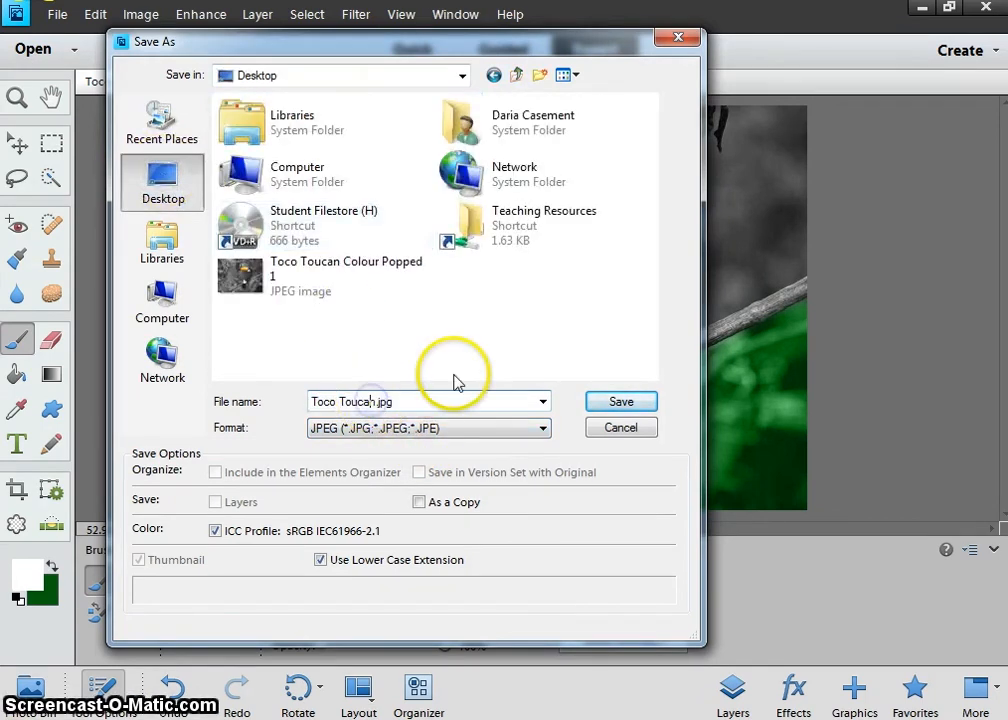
type("c")
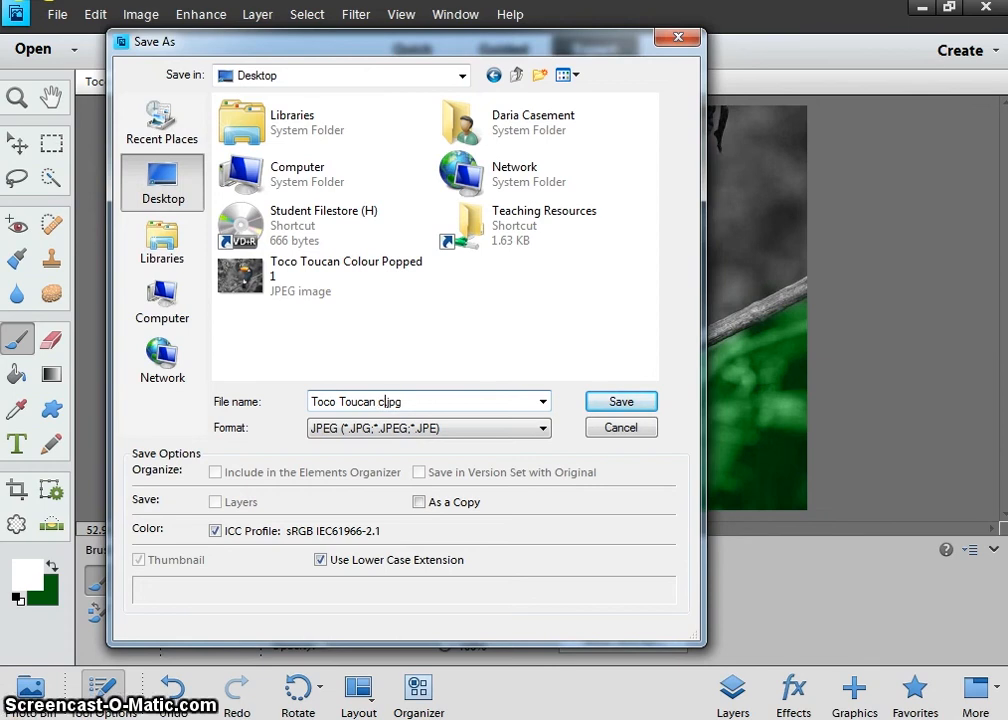
type("ised  image 1")
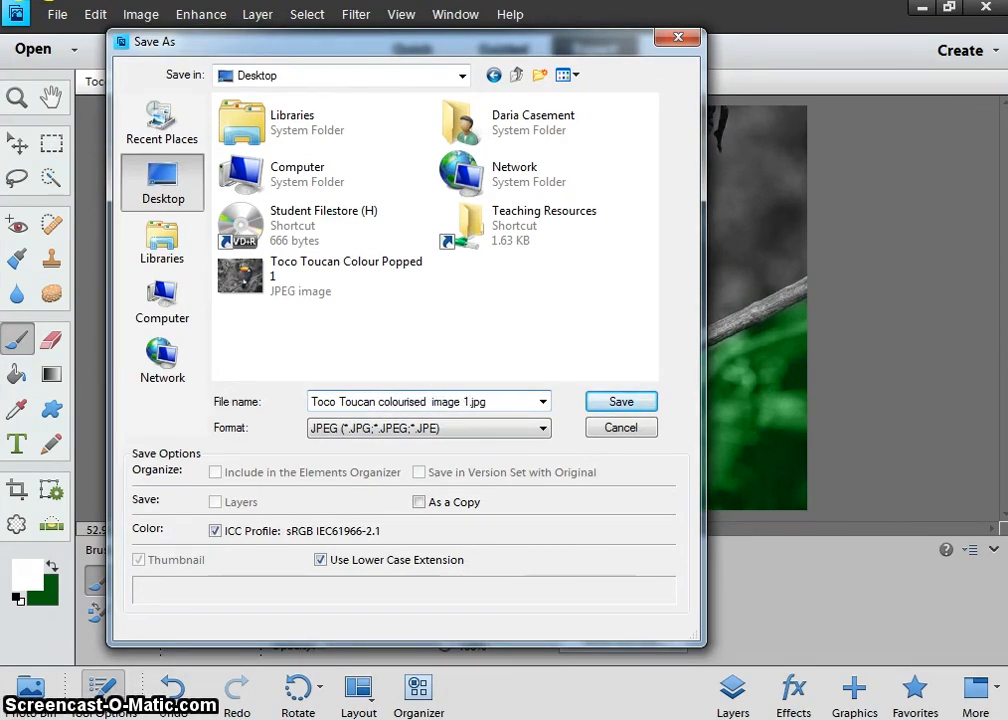
key("Return")
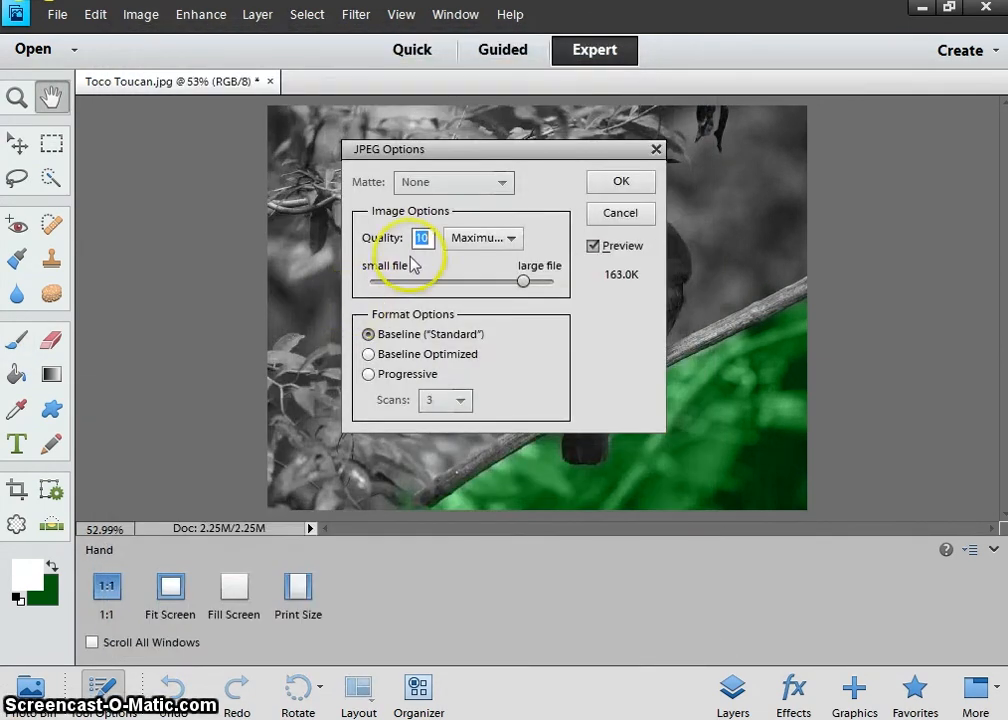
Set the JPEG quality to 12 (Maximum) and confirm the save.
left_click(525, 282)
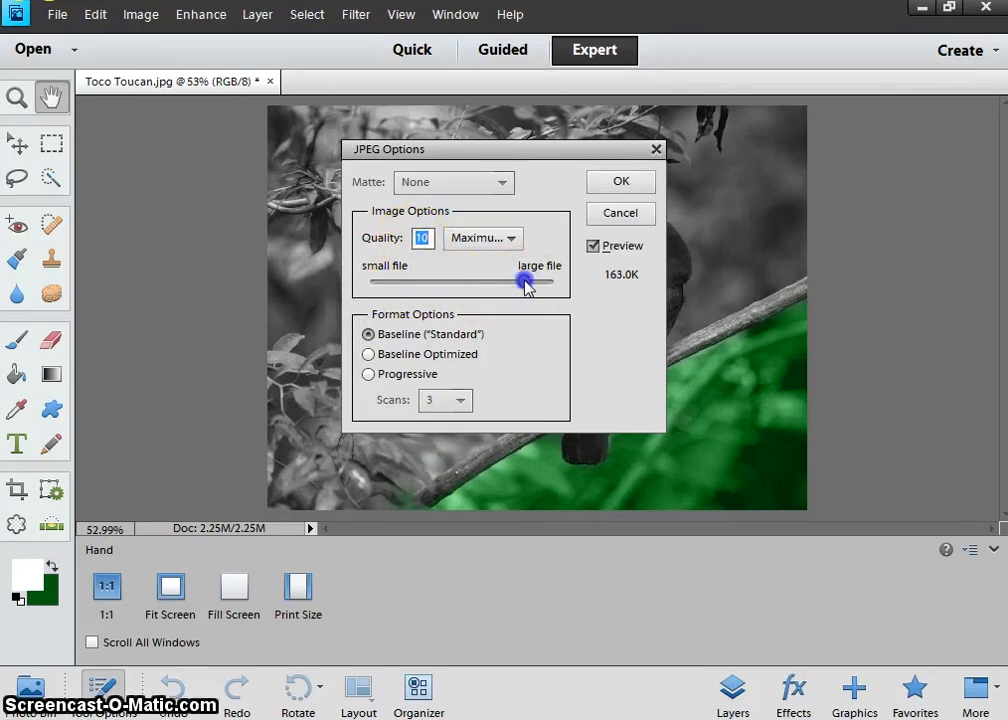
left_click_drag(525, 283, 553, 283)
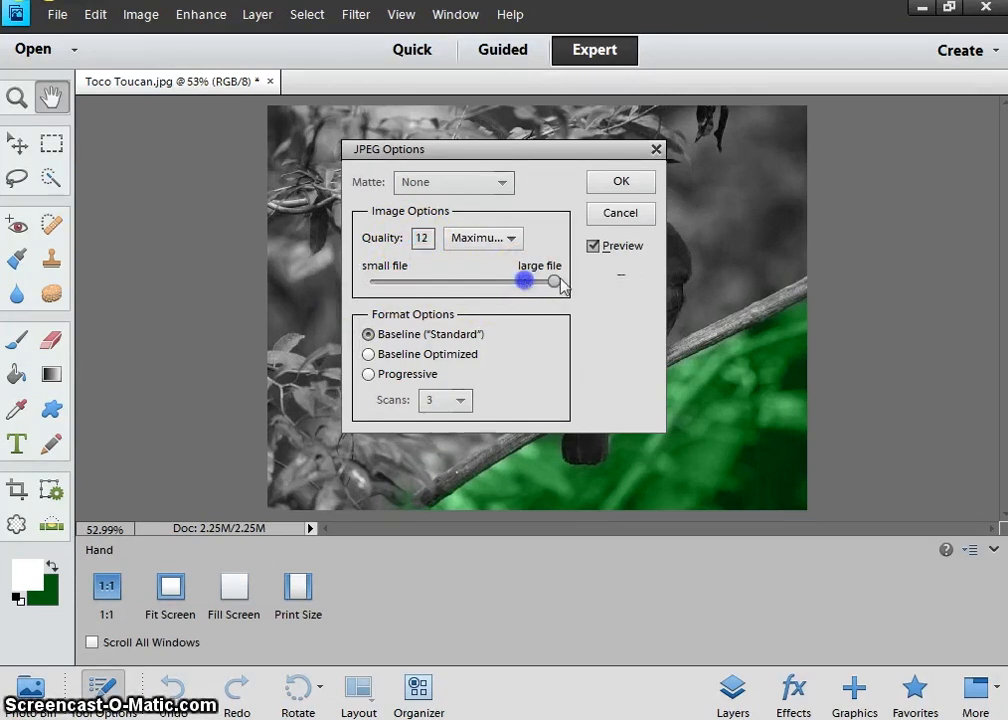
left_click(617, 186)
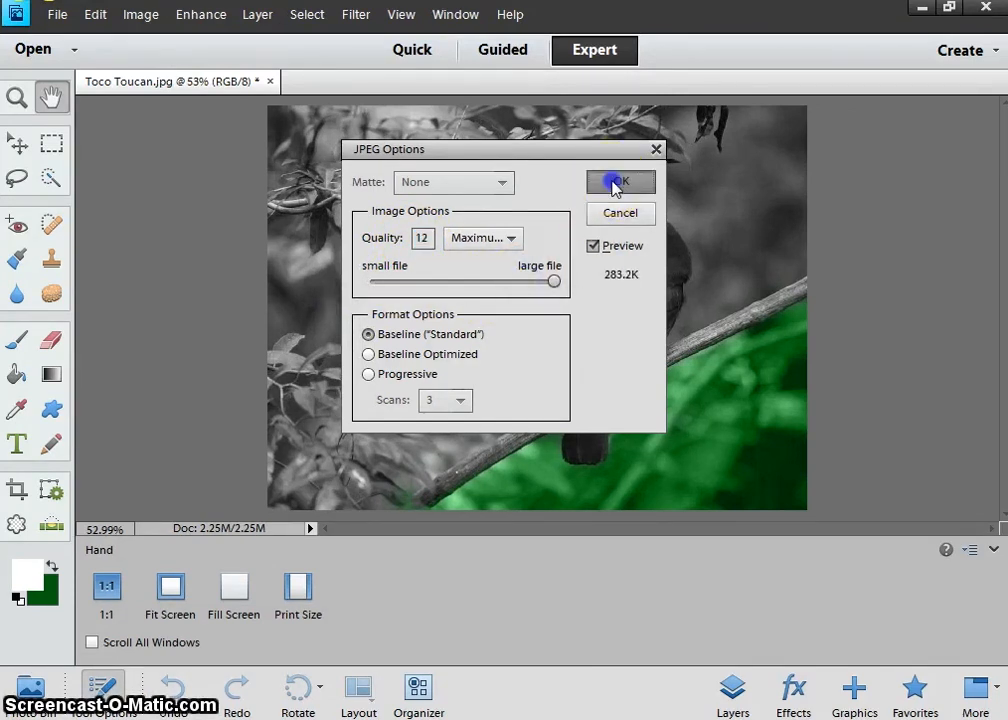